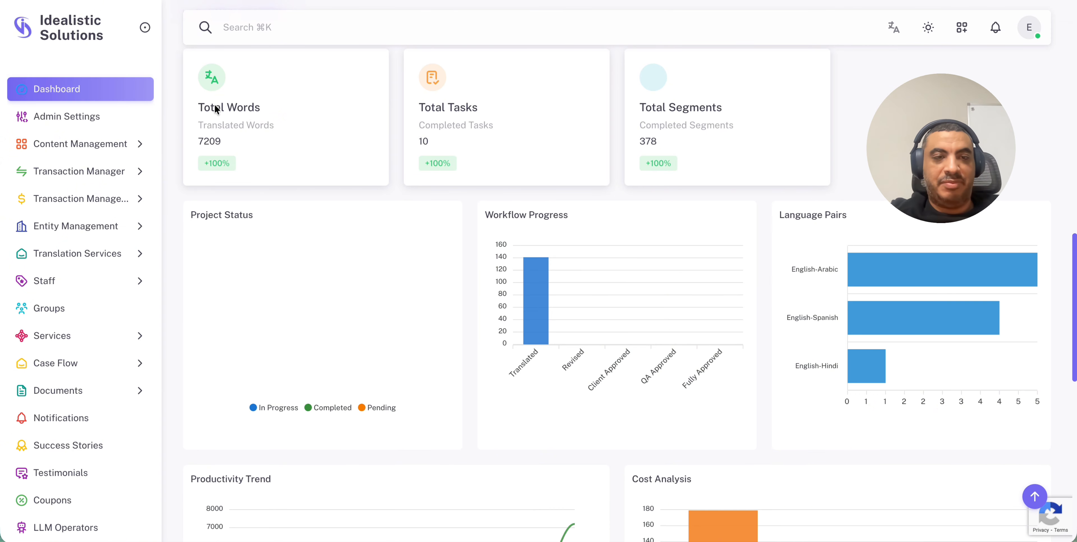
# - Look over the dashboard charts, then open the OCR Service under Kalemat Translation
pyautogui.scroll(-10, 741, 286)
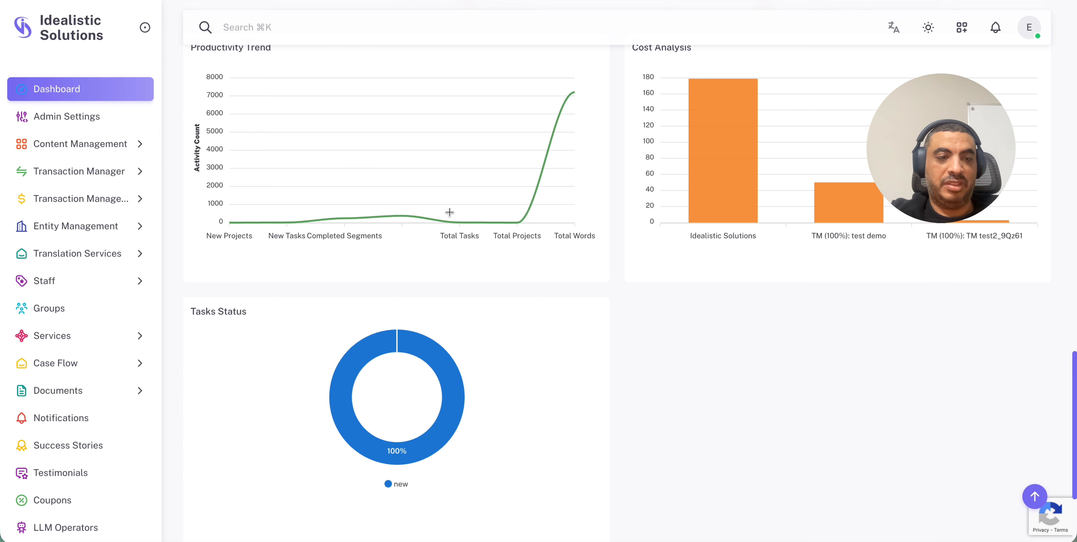
pyautogui.scroll(-3, 110, 314)
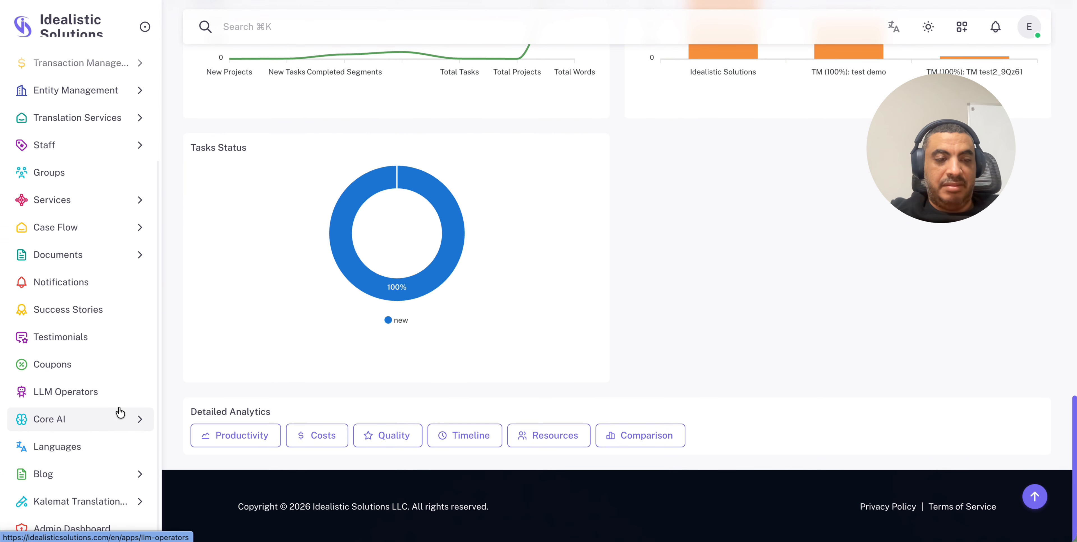
pyautogui.click(101, 502)
pyautogui.scroll(-5, 69, 378)
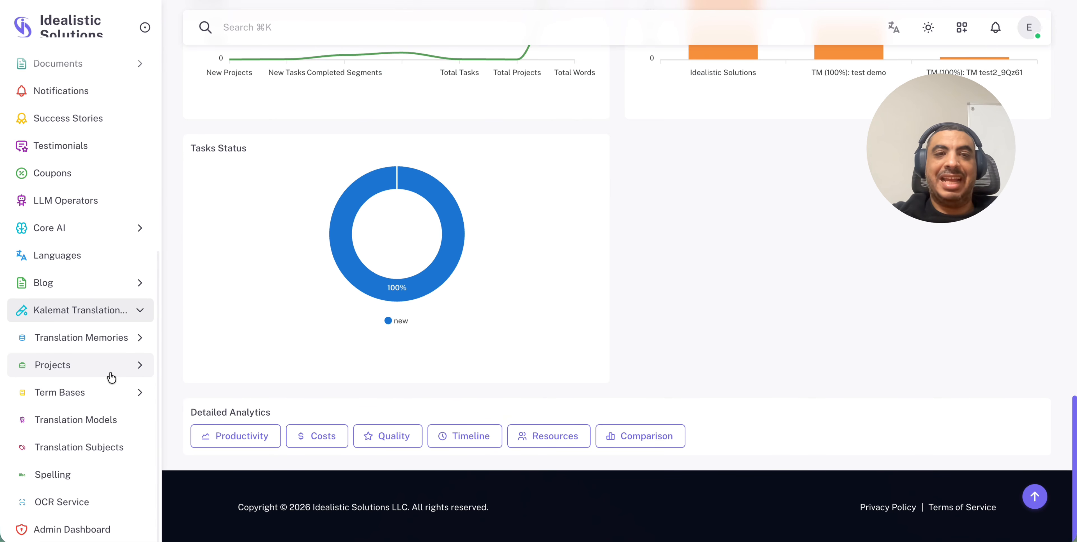
pyautogui.click(71, 506)
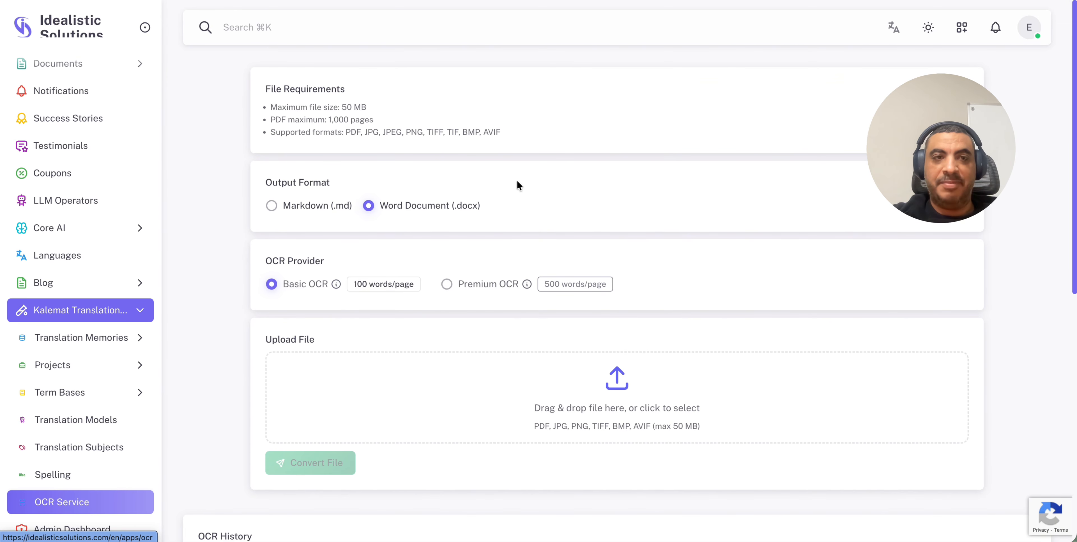
# - Preview and upload OCR_test_Image.png from the Demo folder, and convert it to a Word document with Basic OCR
pyautogui.click(616, 396)
pyautogui.click(408, 72)
pyautogui.press('space')
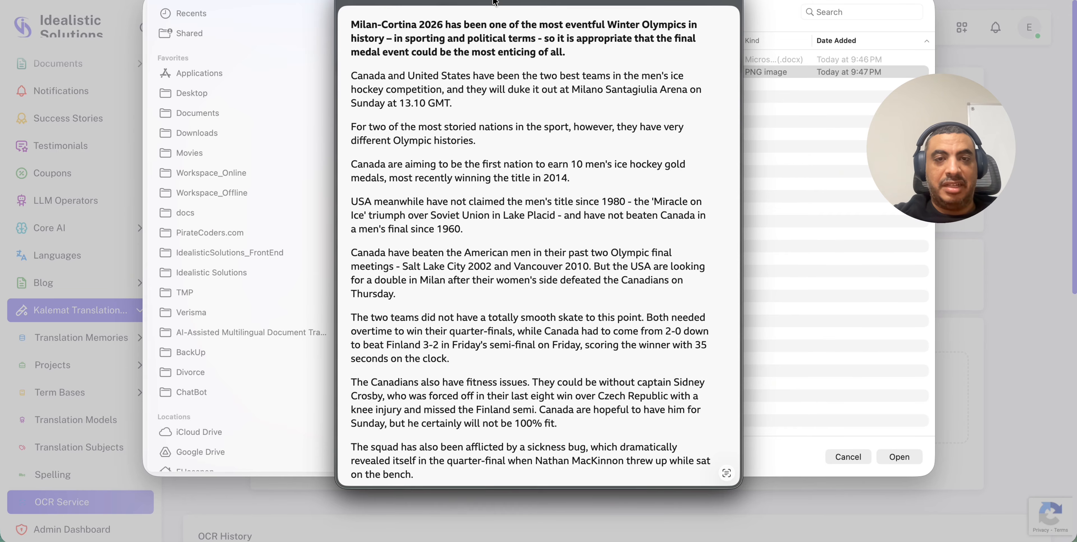
pyautogui.moveTo(493, 1); pyautogui.dragTo(444, 33)
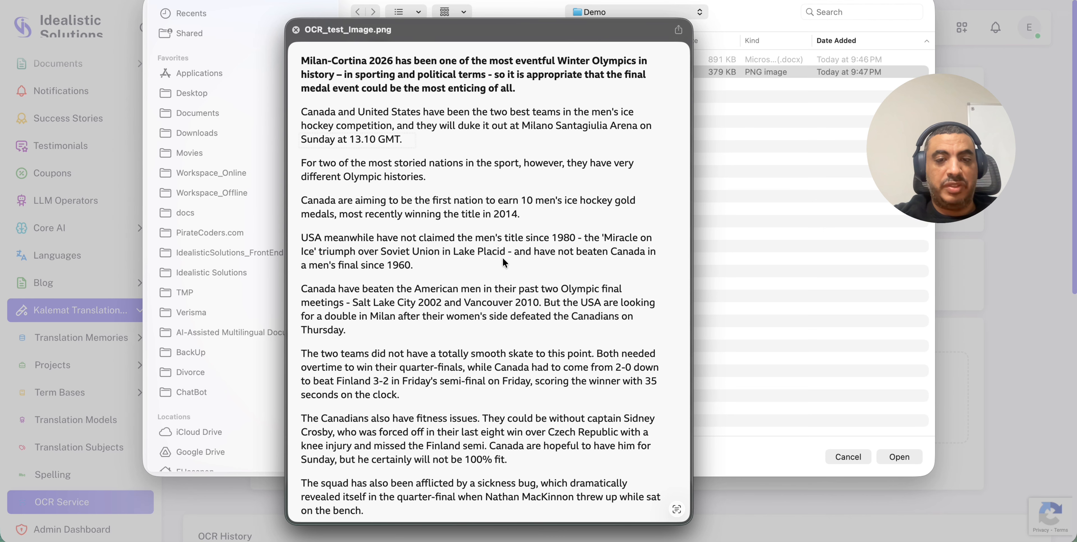
pyautogui.press('space')
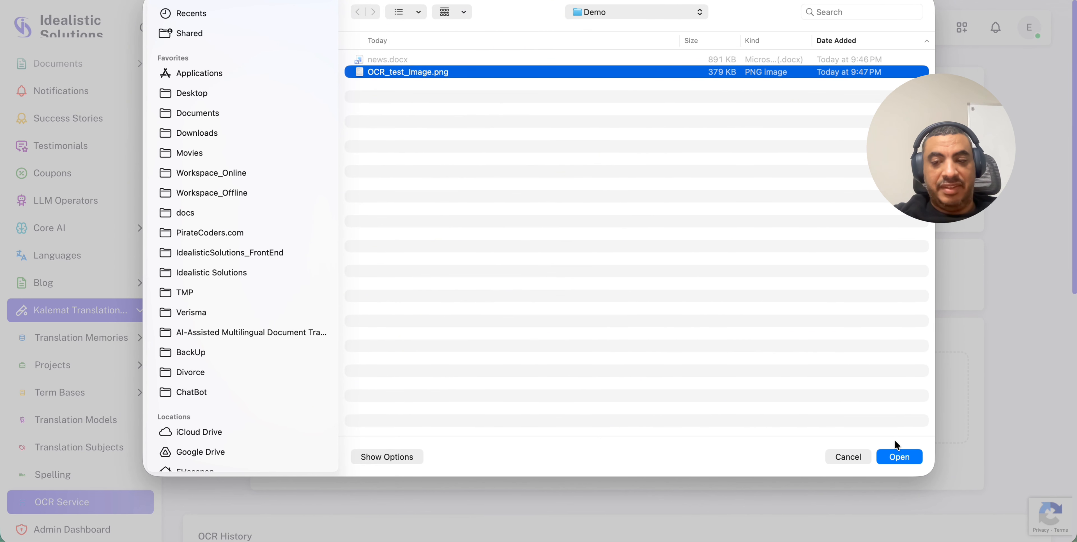
pyautogui.click(898, 457)
pyautogui.click(319, 407)
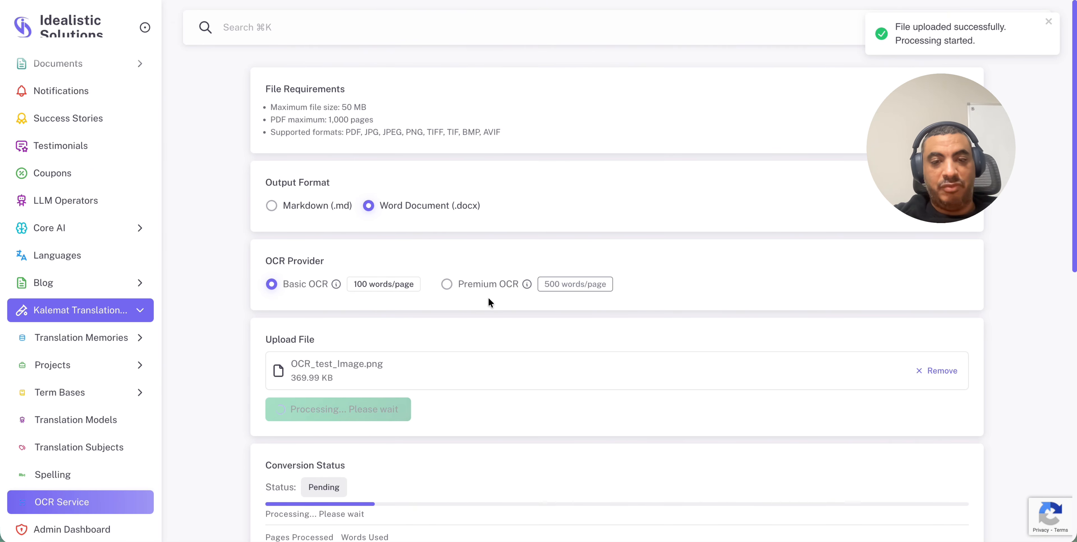
# - Download the OCR result and save it as ocr-result.docx in the Demo folder
pyautogui.scroll(-2, 545, 239)
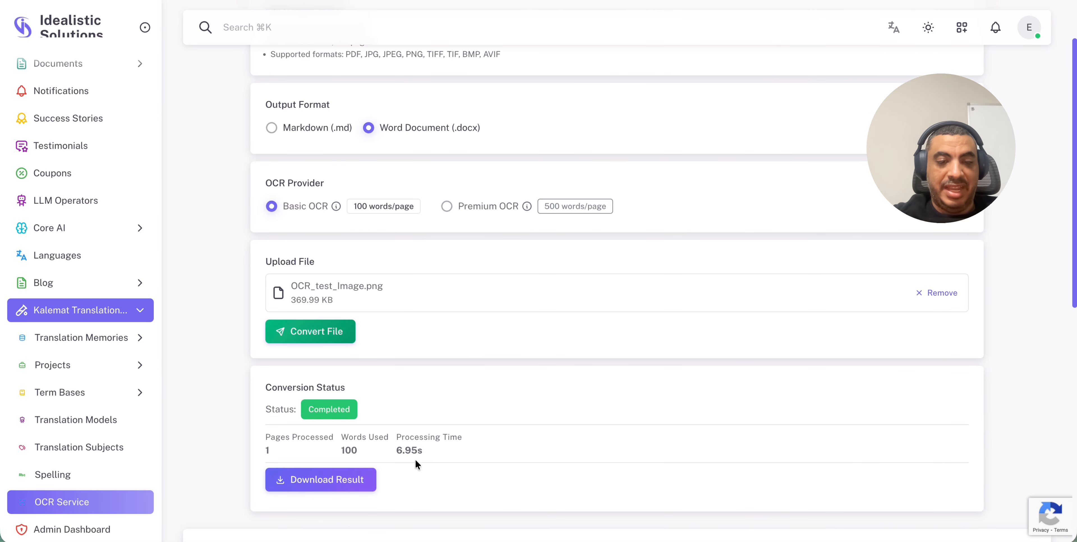
pyautogui.click(340, 483)
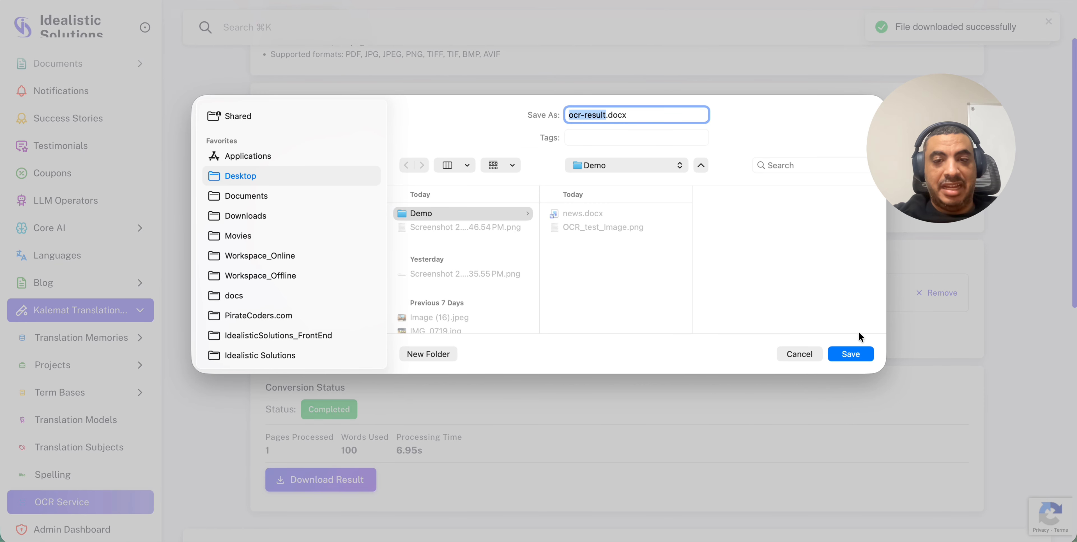
pyautogui.click(851, 351)
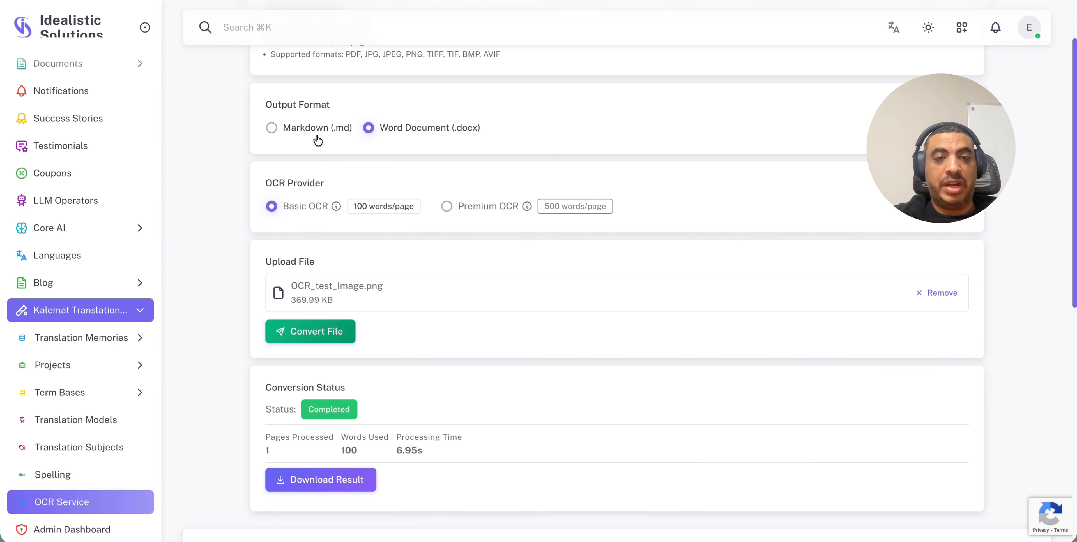
# - Open OCR_test_Image.png beside the converted Word document and compare the recognized text with the original image
pyautogui.click(457, 159)
pyautogui.press('space')
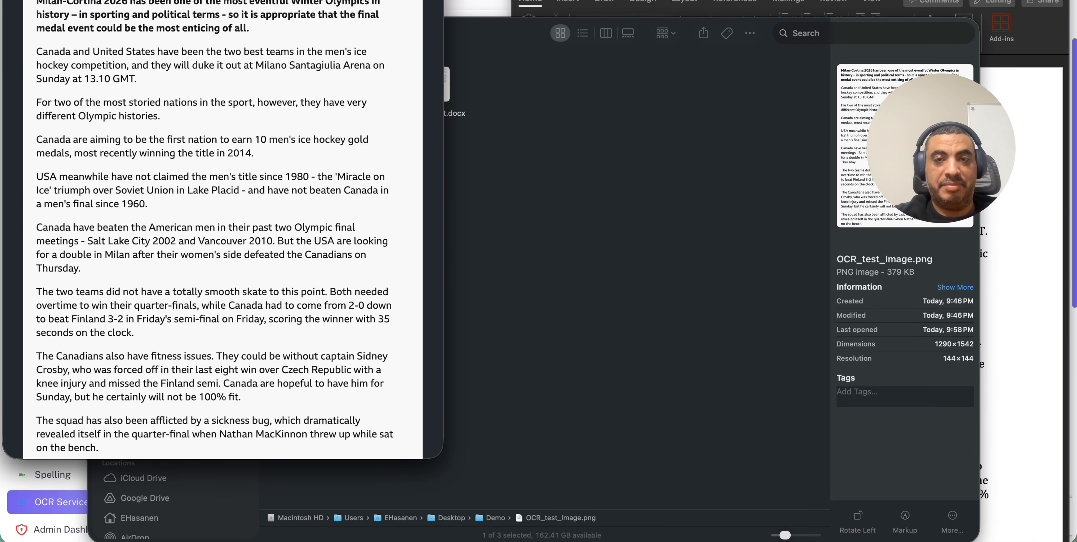
pyautogui.moveTo(148, 0); pyautogui.dragTo(214, 42)
pyautogui.click(991, 270)
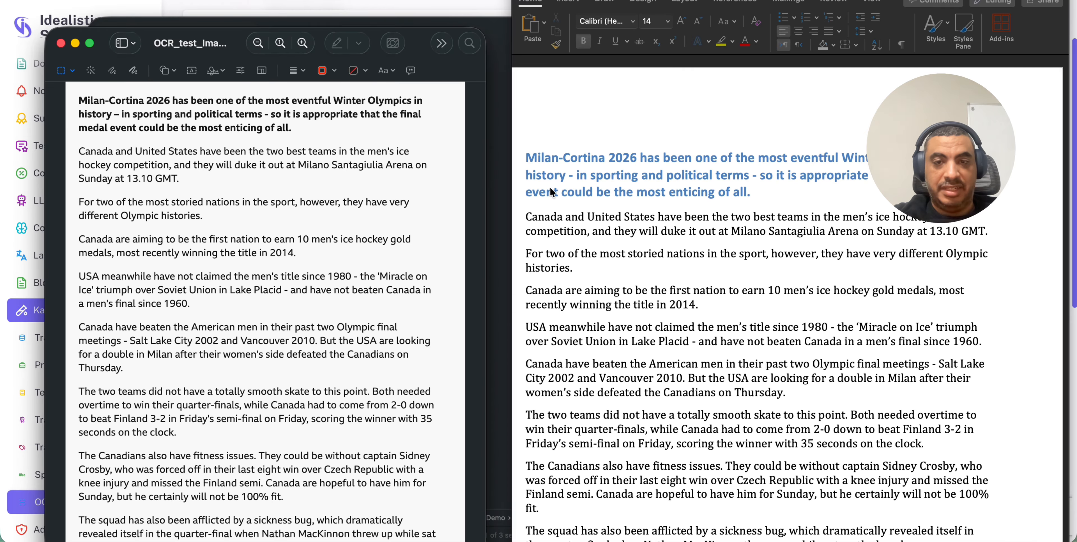
pyautogui.click(678, 187)
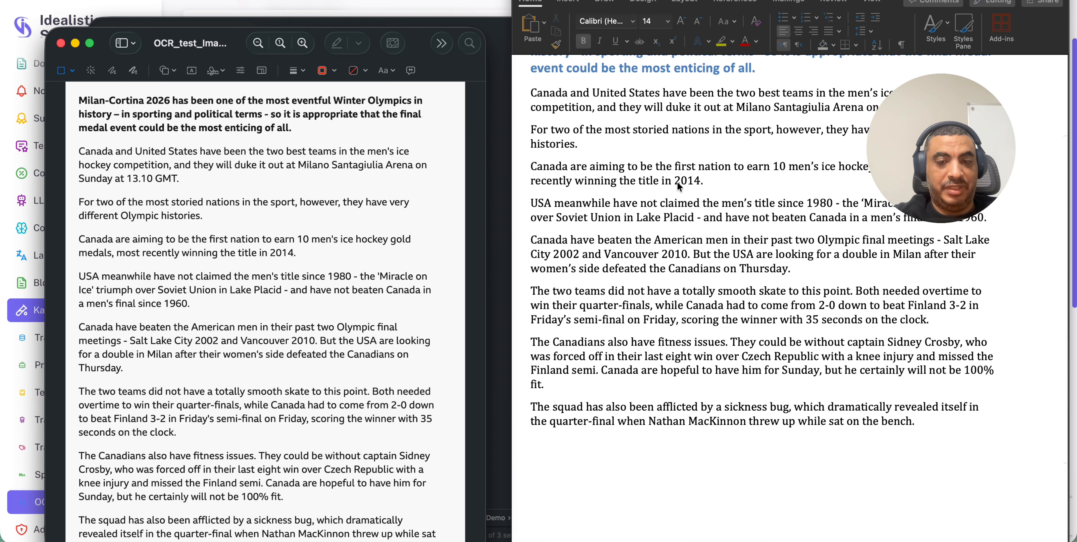
pyautogui.moveTo(774, 290); pyautogui.dragTo(643, 192)
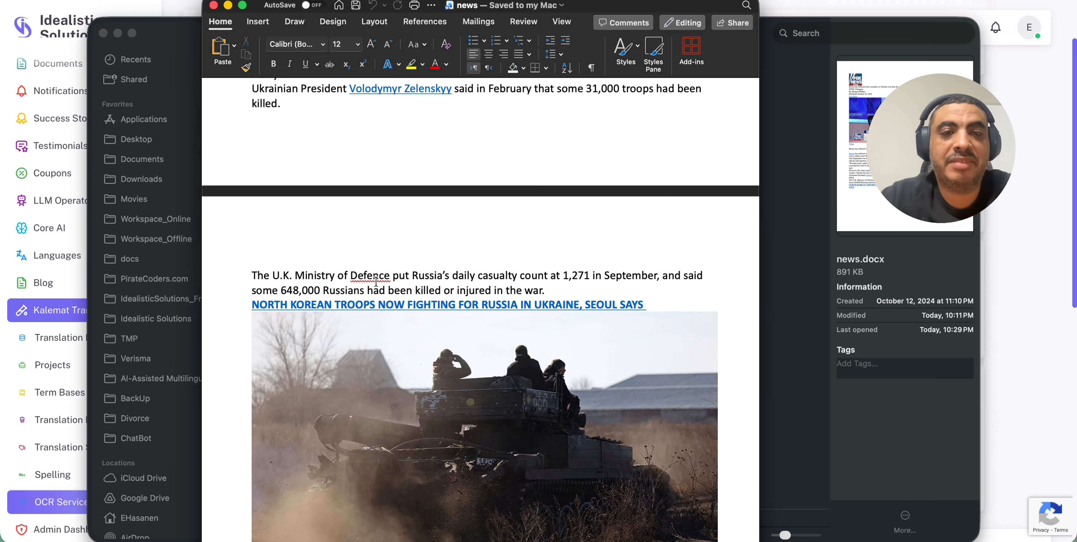
# - Close the news document in Word and return to the translation platform's Projects list
pyautogui.click(213, 6)
pyautogui.moveTo(400, 33); pyautogui.dragTo(507, 107)
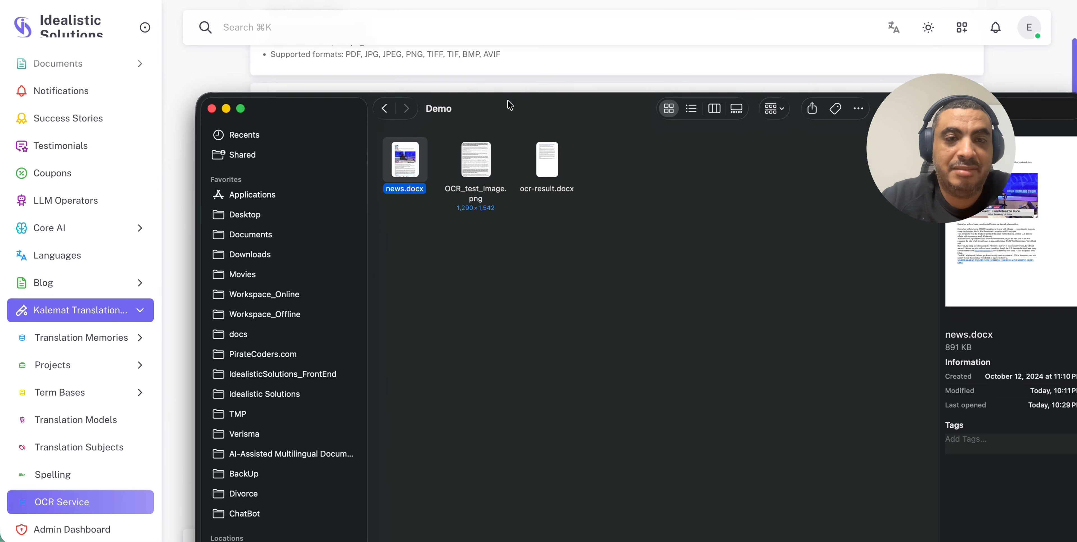
pyautogui.click(459, 53)
pyautogui.click(71, 362)
pyautogui.click(58, 392)
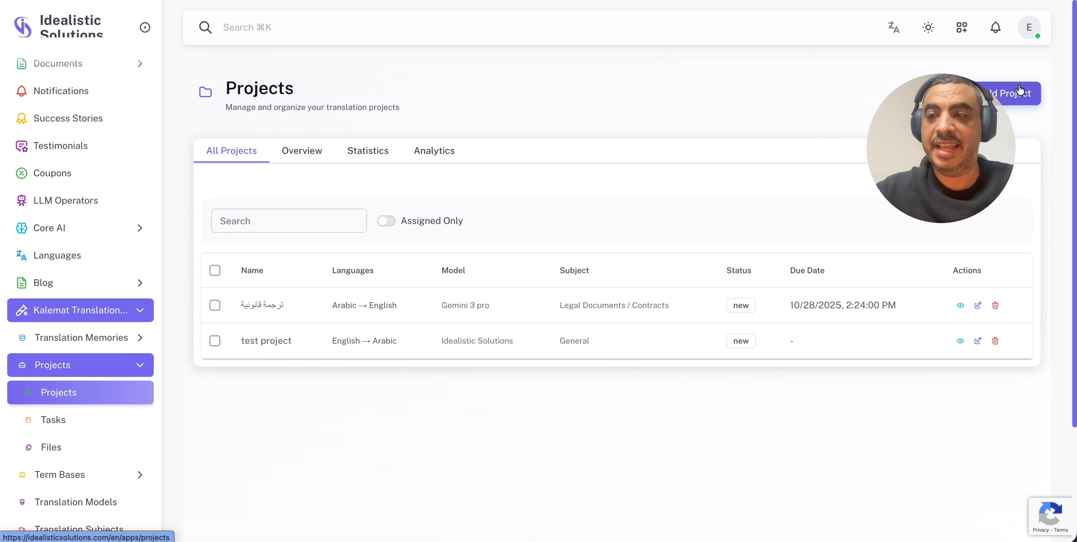
# - Start a new project named Demo with English (EN) as the source language
pyautogui.click(1012, 94)
pyautogui.click(394, 197)
pyautogui.write('Demo')
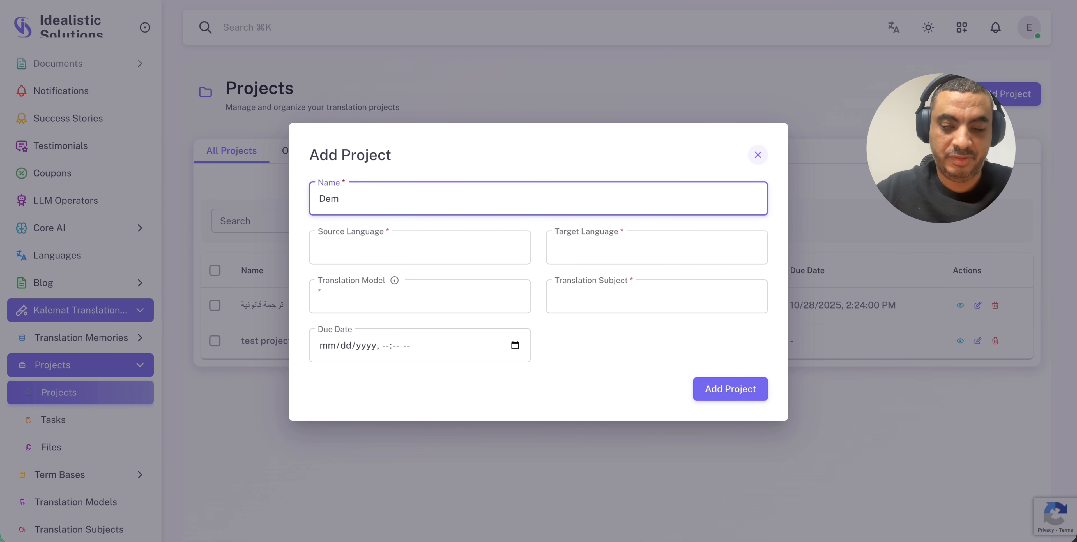
pyautogui.press('Tab')
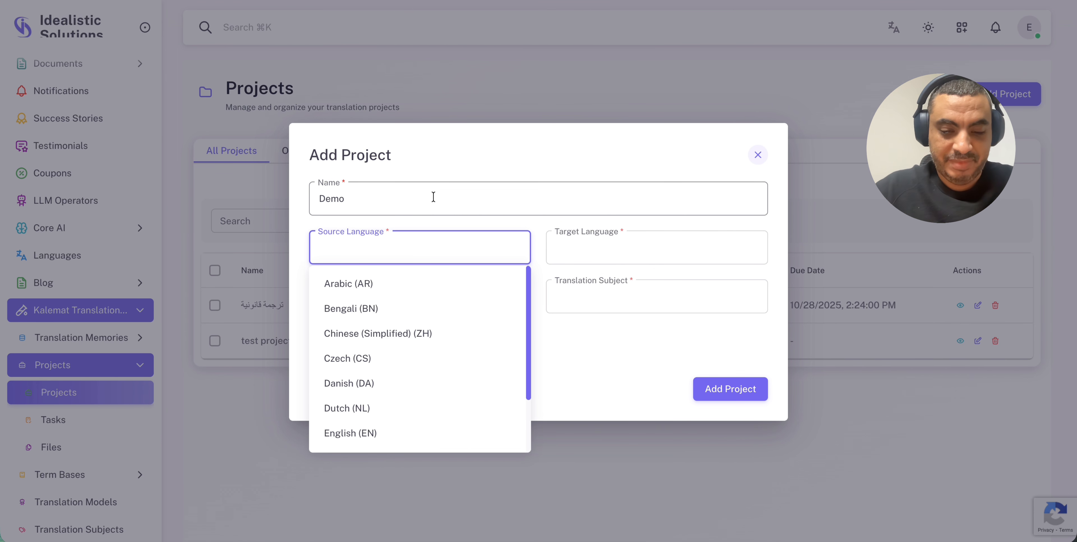
pyautogui.write('e')
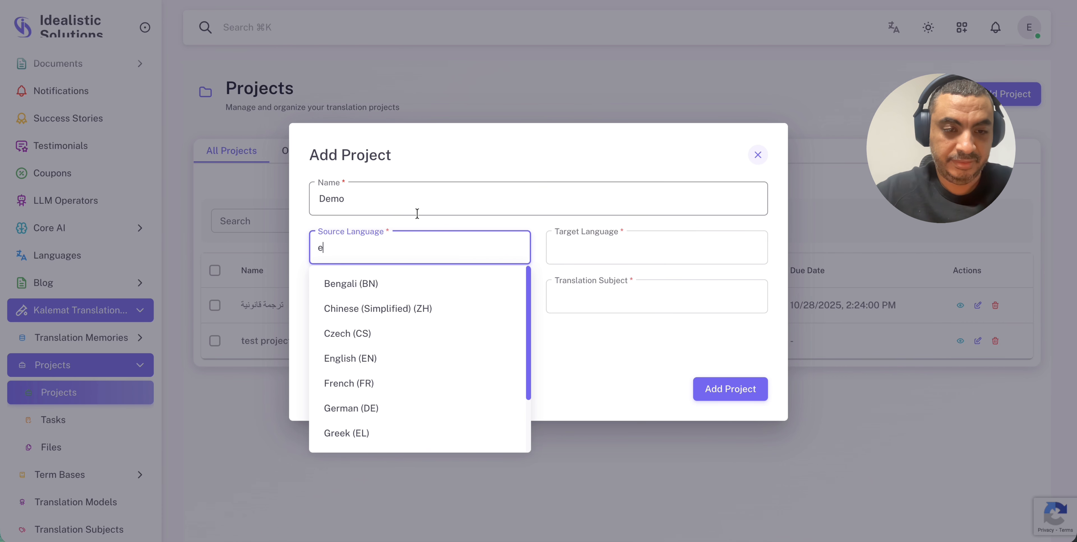
pyautogui.click(388, 359)
# - Set the project's target language to Spanish (ES) and its translation model to Idealistic Solutions Pro
pyautogui.click(589, 251)
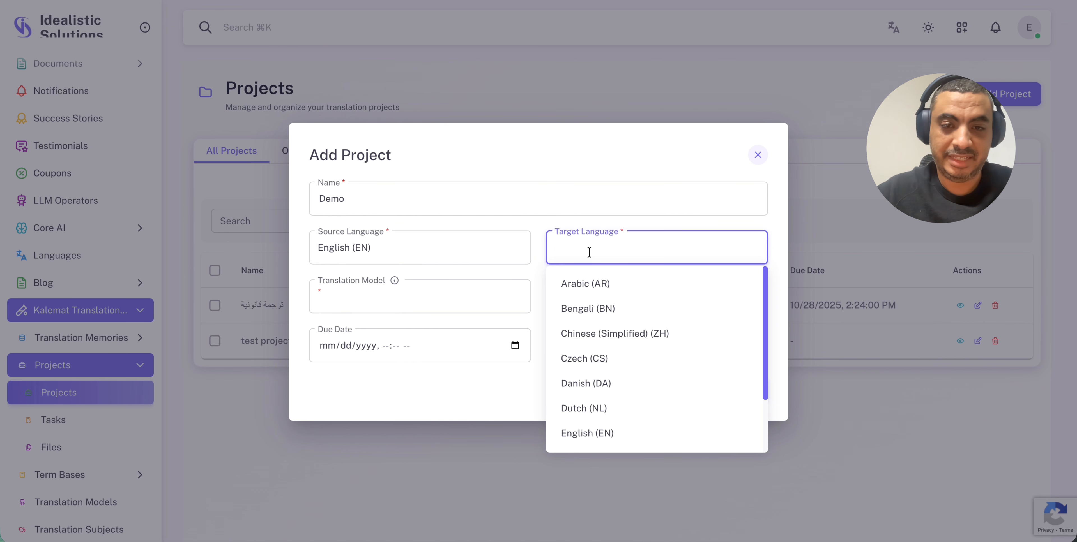
pyautogui.write('sp')
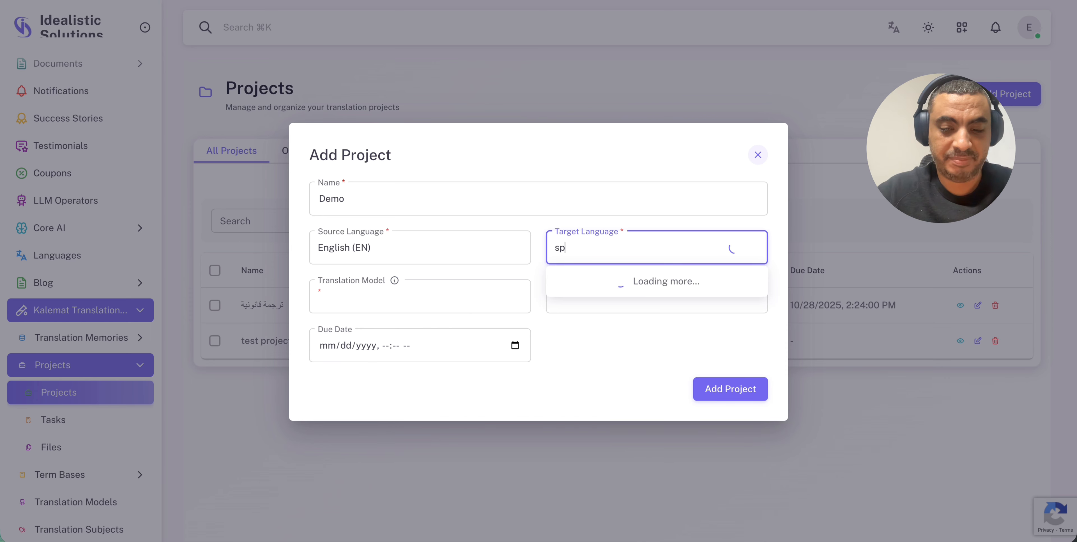
pyautogui.click(603, 282)
pyautogui.click(433, 295)
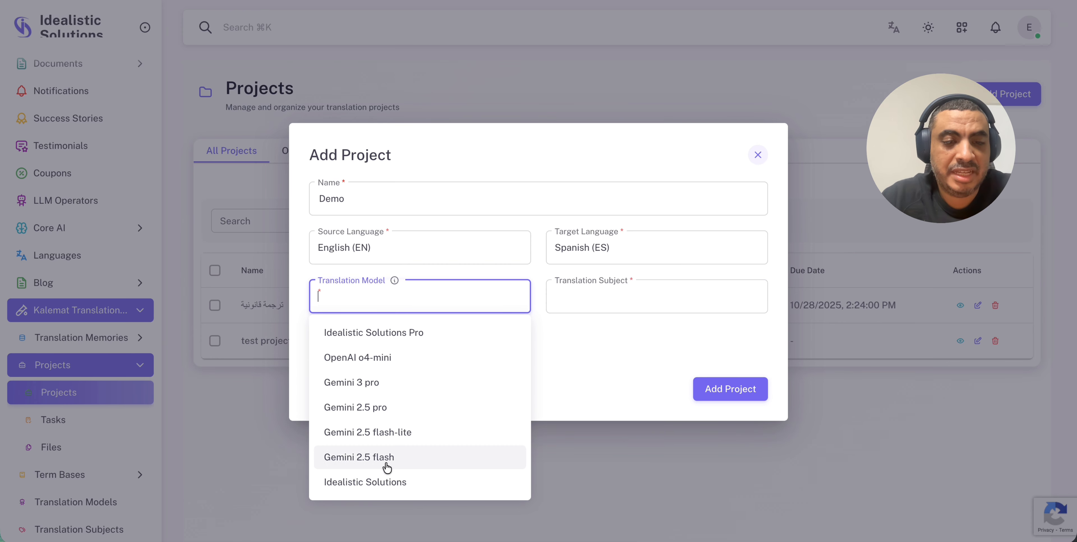
pyautogui.click(395, 332)
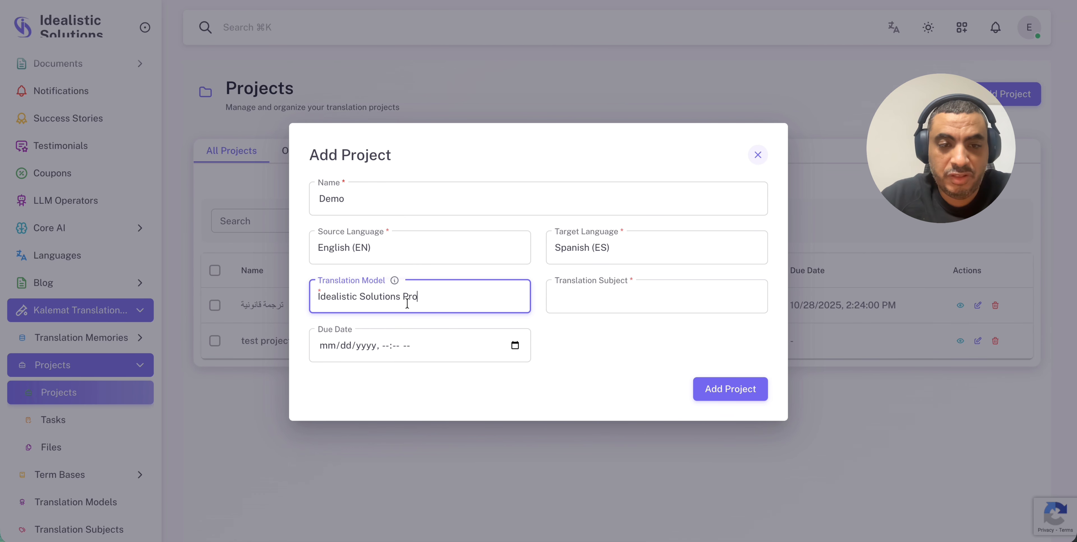
# - View the tool for comparing and evaluating translation models, and return to the new project form
pyautogui.click(394, 281)
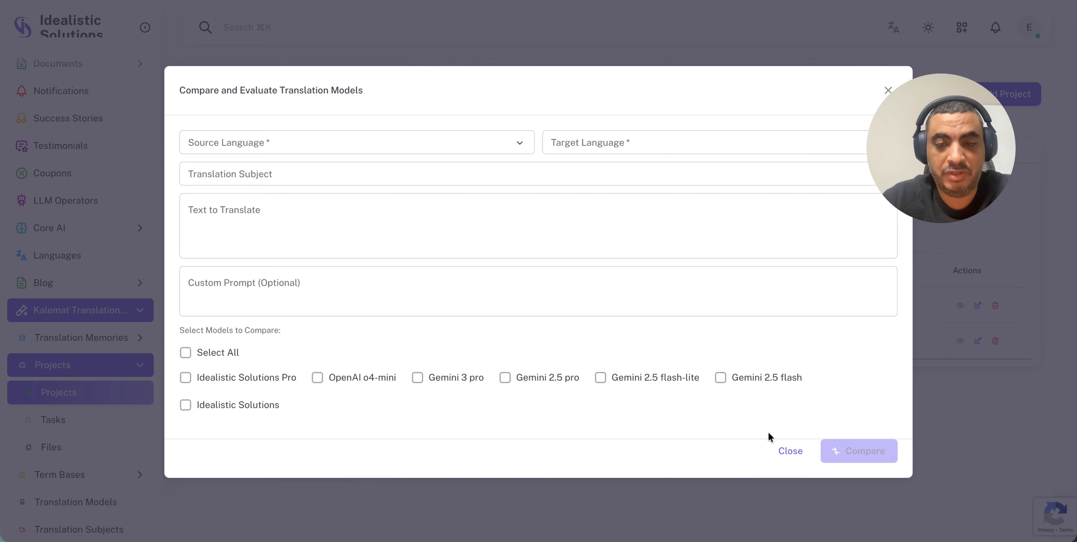
pyautogui.click(789, 450)
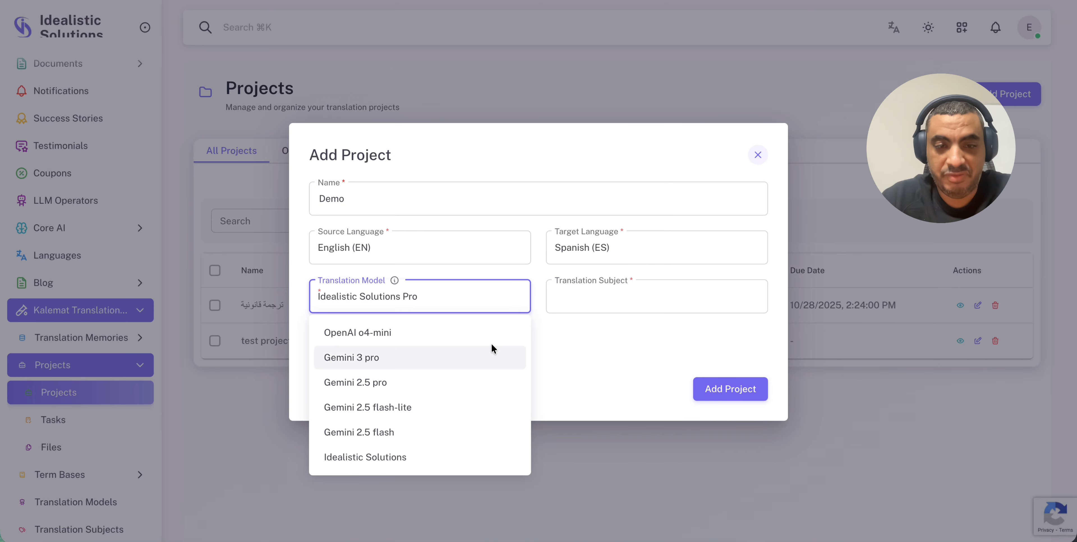
pyautogui.click(597, 326)
# - Set the translation subject to General and create the project
pyautogui.click(586, 296)
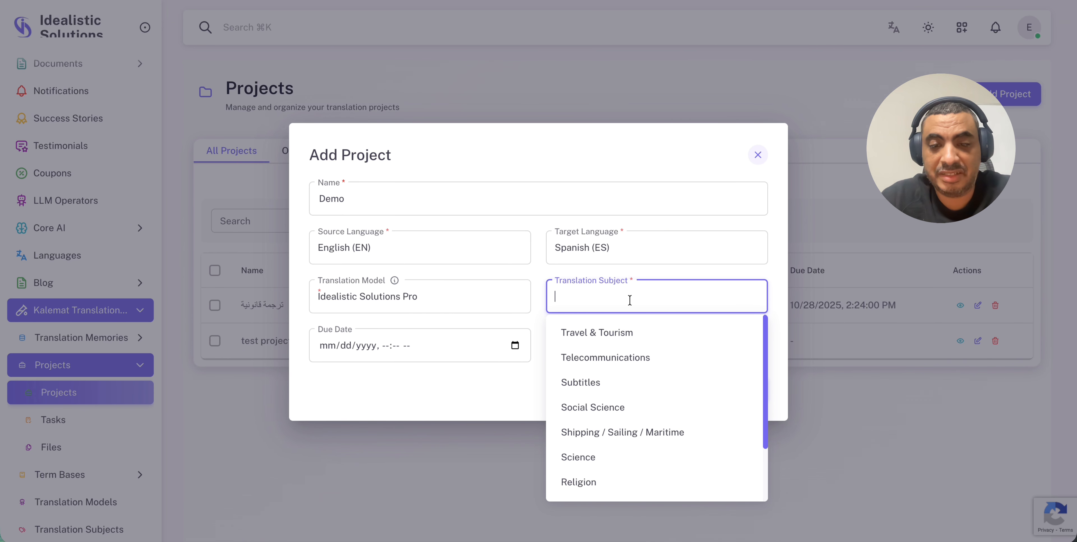
pyautogui.write('gene')
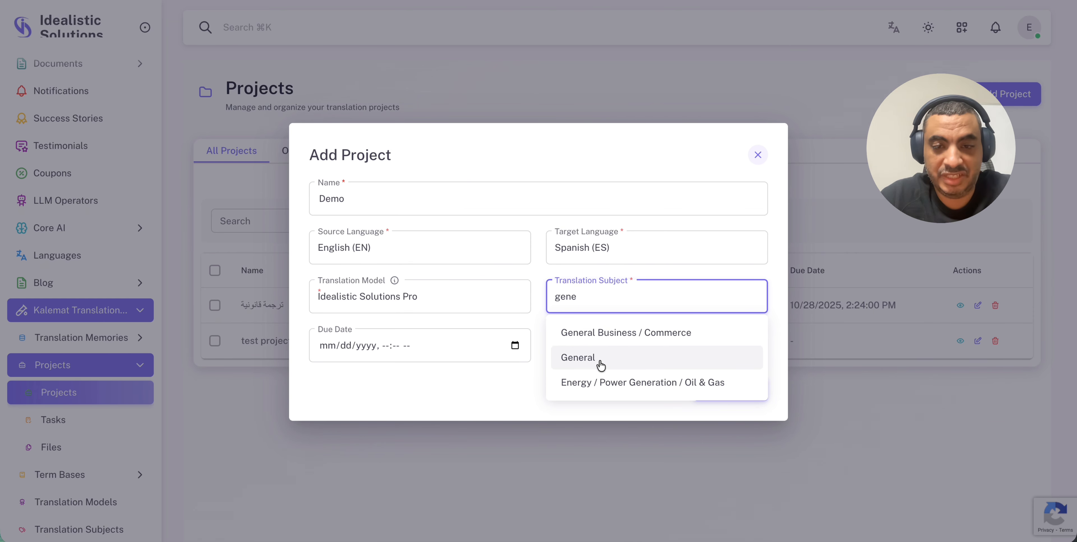
pyautogui.click(599, 366)
pyautogui.click(735, 396)
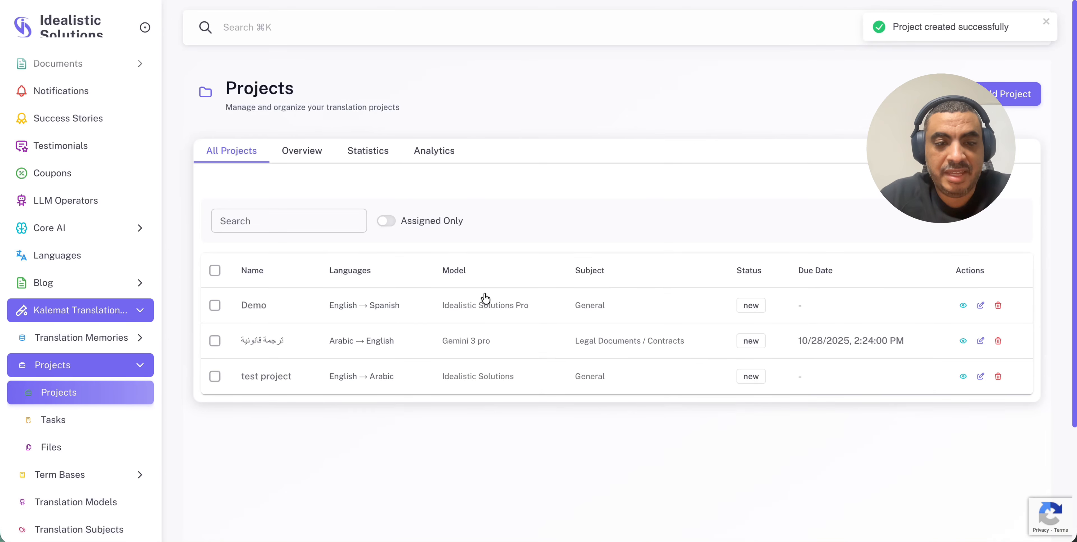
# - Open the Demo project and start a new task named Demo 1
pyautogui.click(525, 311)
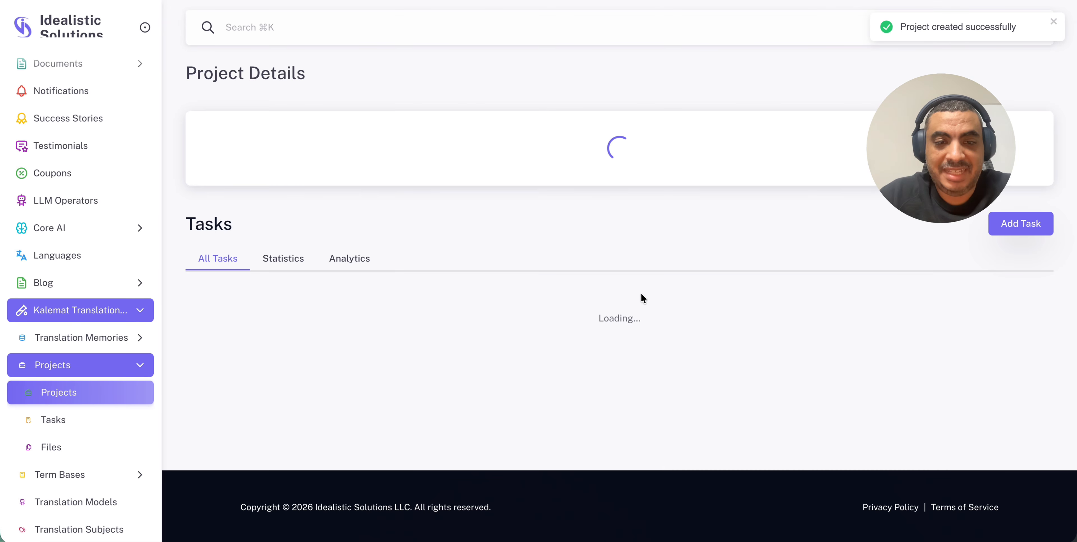
pyautogui.scroll(-2, 943, 324)
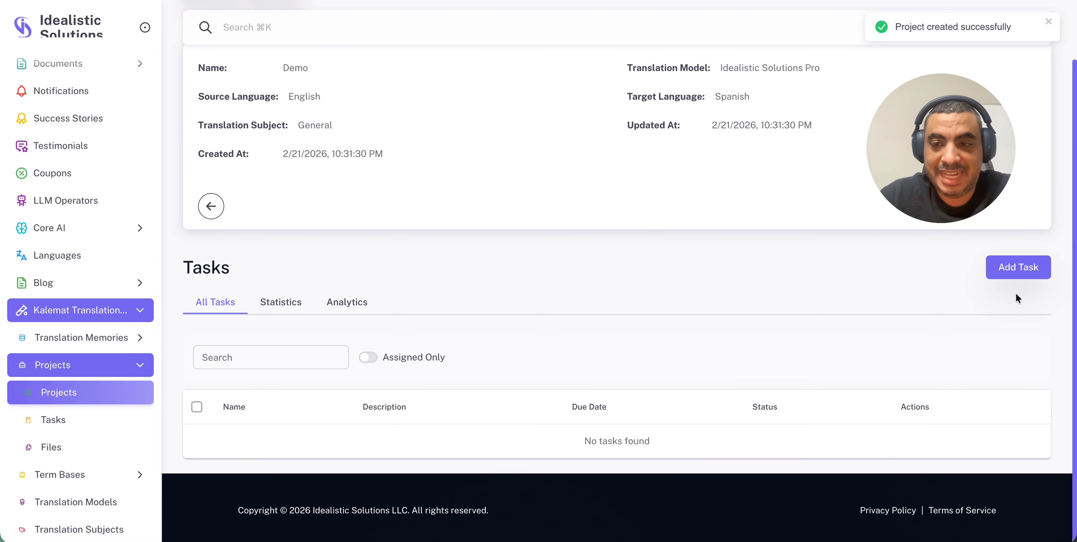
pyautogui.click(1017, 270)
pyautogui.click(505, 100)
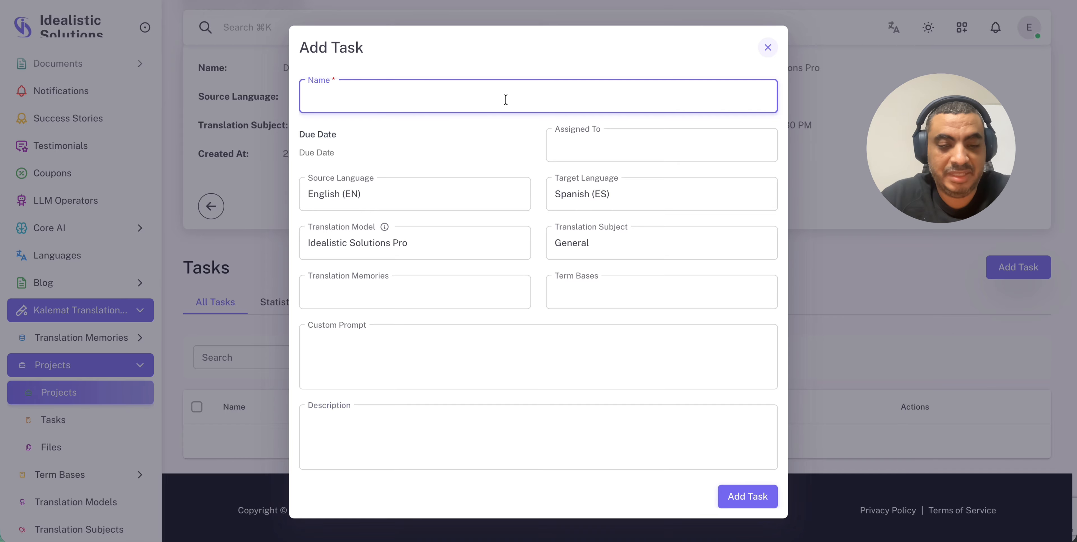
pyautogui.write('Demo 1')
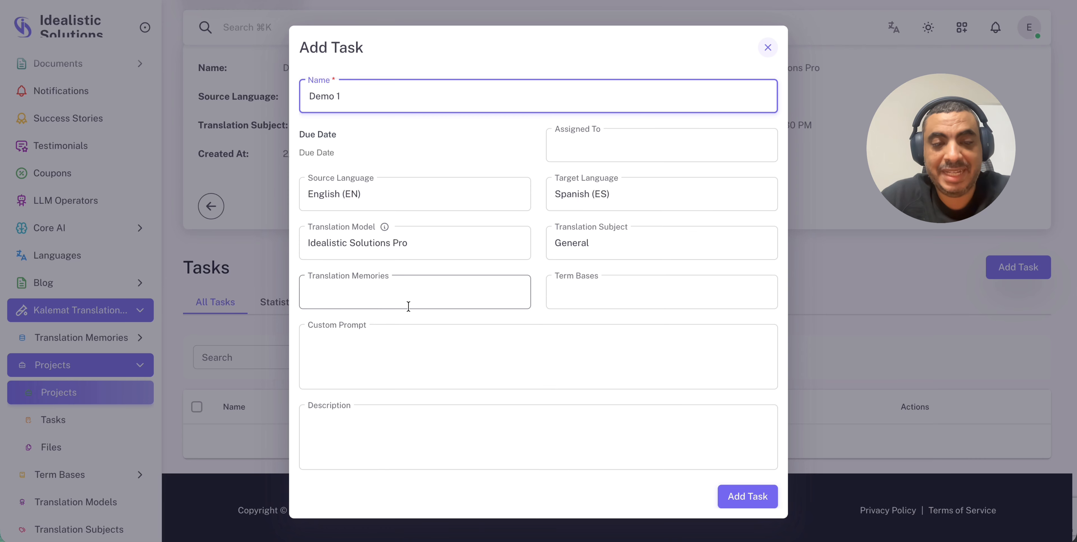
# - Attach the TM History translation memory to the Demo 1 task and create the task
pyautogui.click(413, 297)
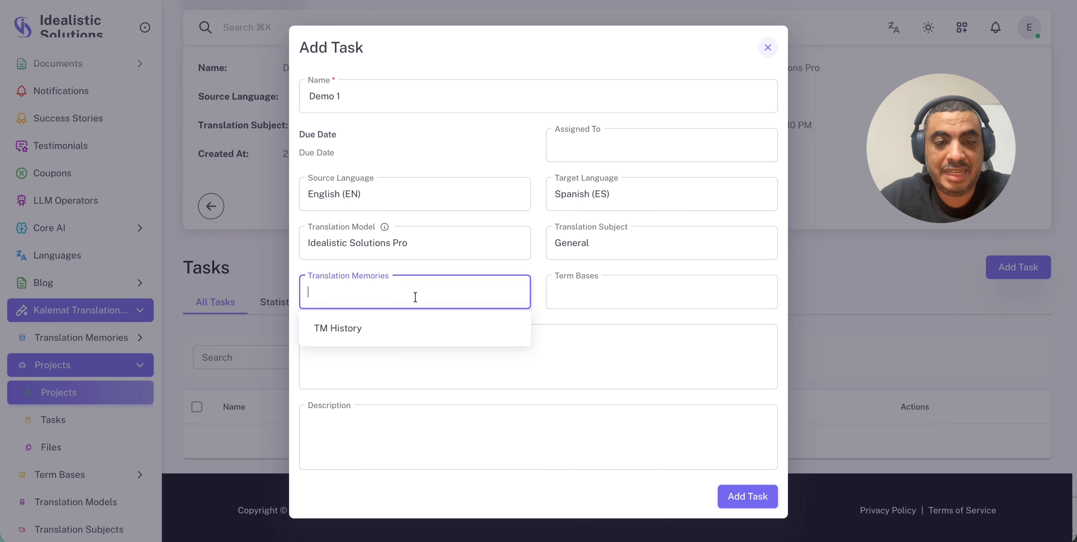
pyautogui.click(434, 271)
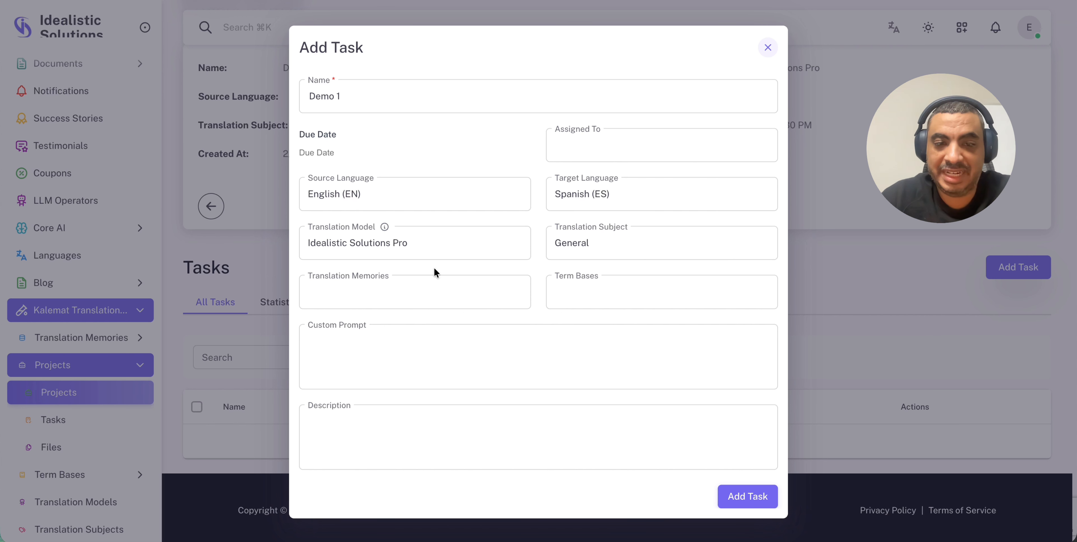
pyautogui.click(433, 283)
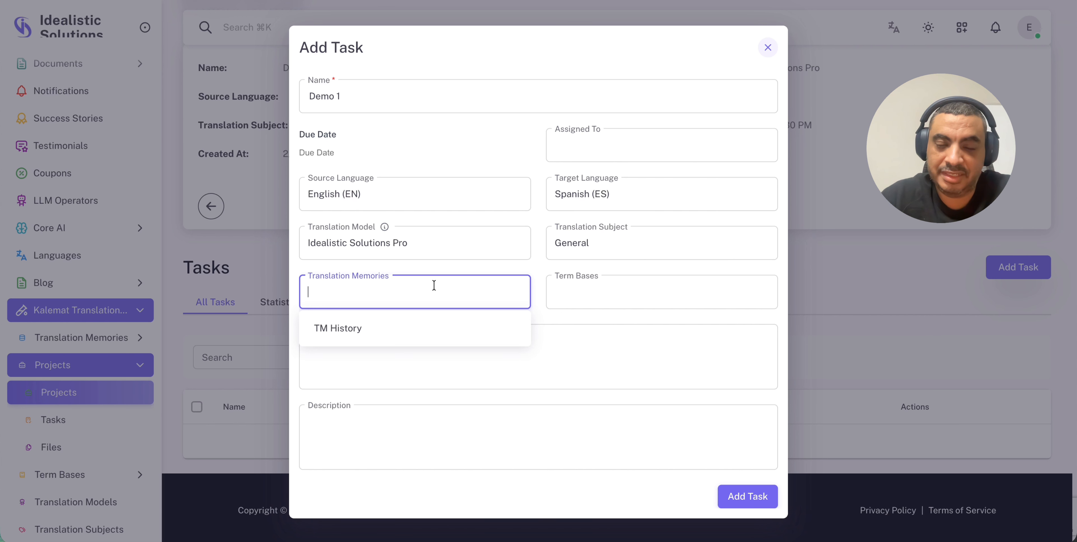
pyautogui.click(388, 330)
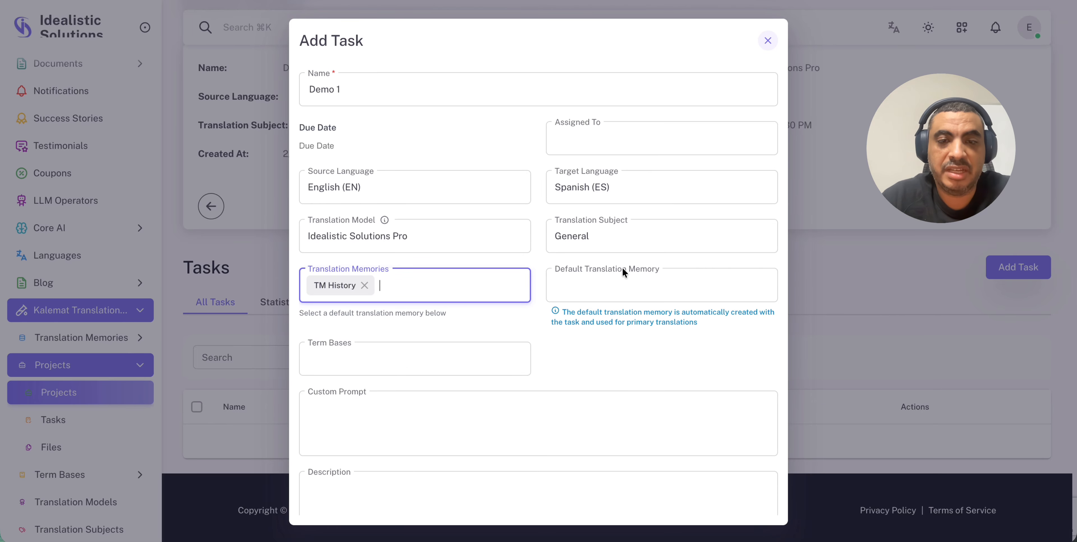
pyautogui.scroll(-2, 622, 267)
pyautogui.click(748, 505)
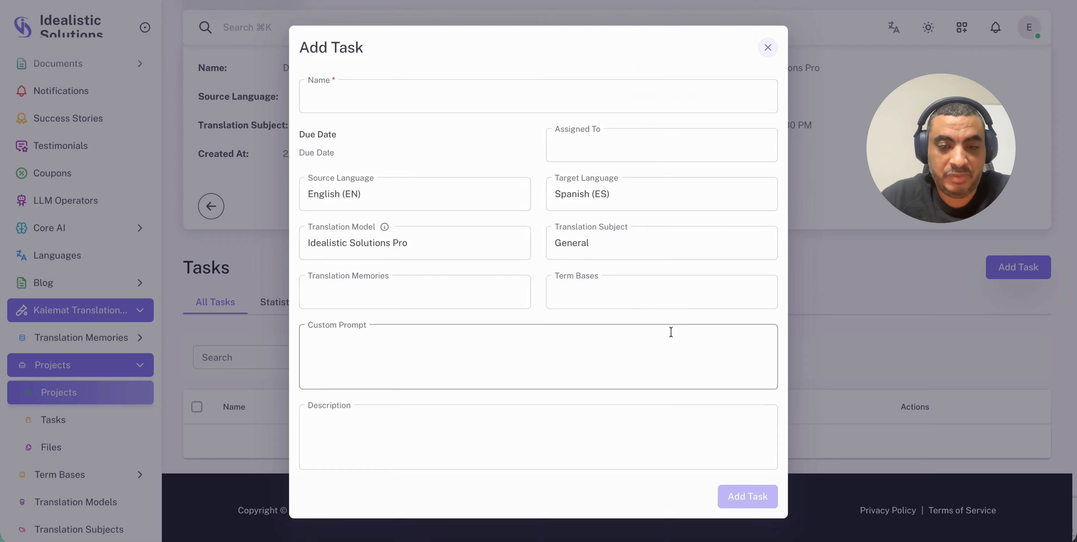
pyautogui.scroll(-1, 523, 310)
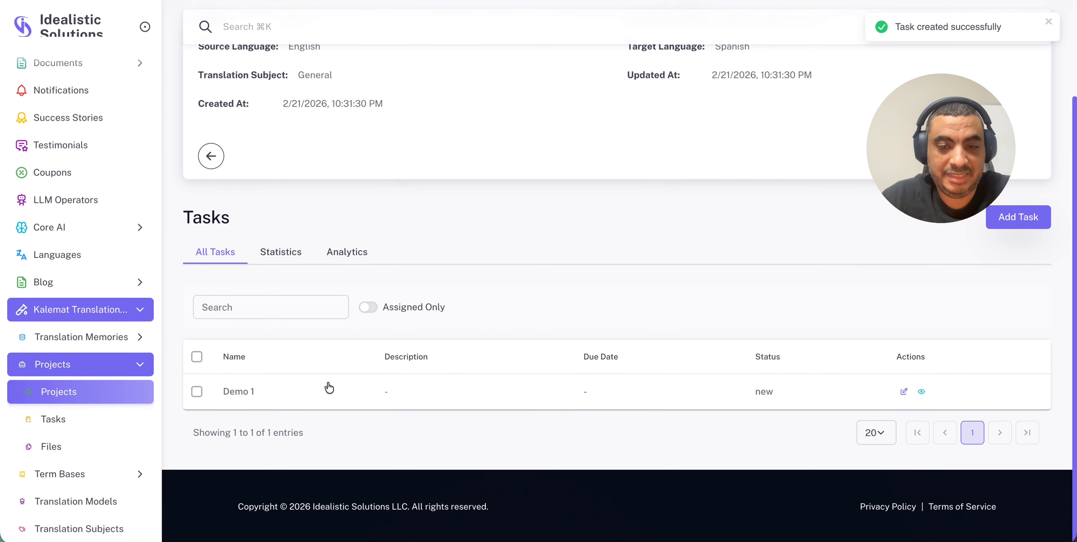
# - Open the Demo 1 task and collapse the navigation sidebar
pyautogui.click(266, 392)
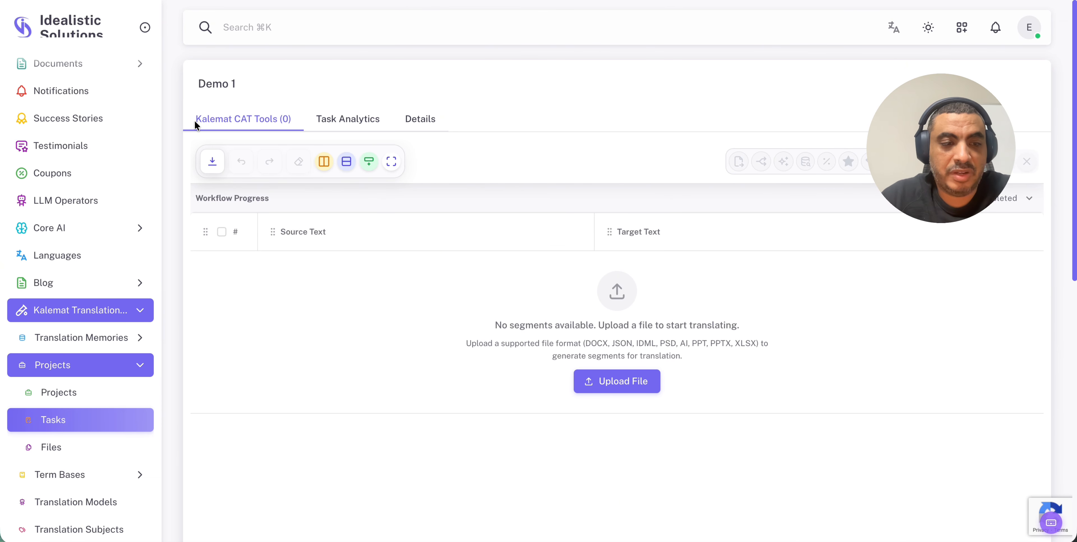
pyautogui.scroll(1, 133, 209)
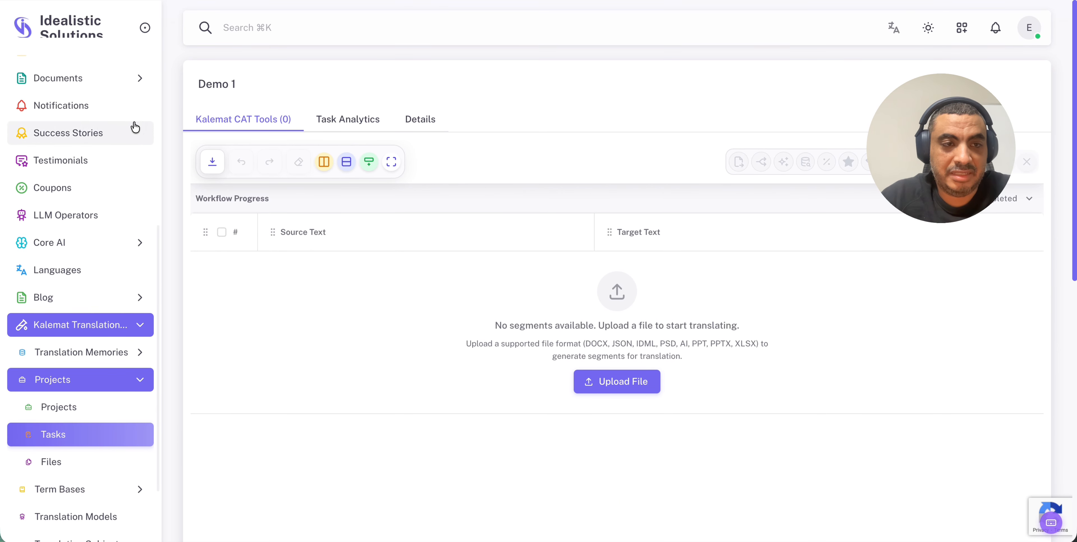
pyautogui.click(145, 28)
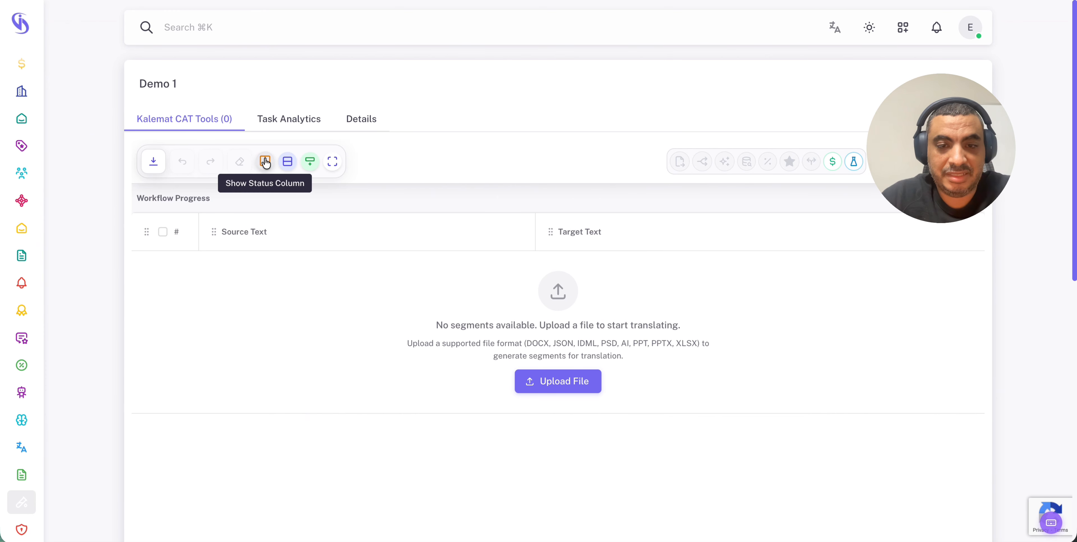
# - Upload news.docx from the Demo folder to the Demo 1 task
pyautogui.click(560, 381)
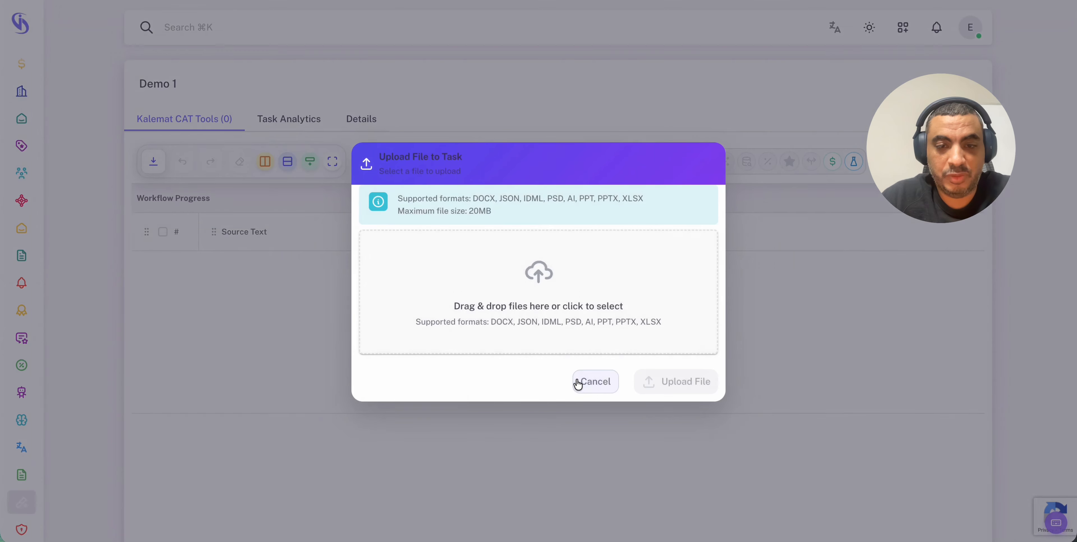
pyautogui.click(524, 278)
pyautogui.click(426, 60)
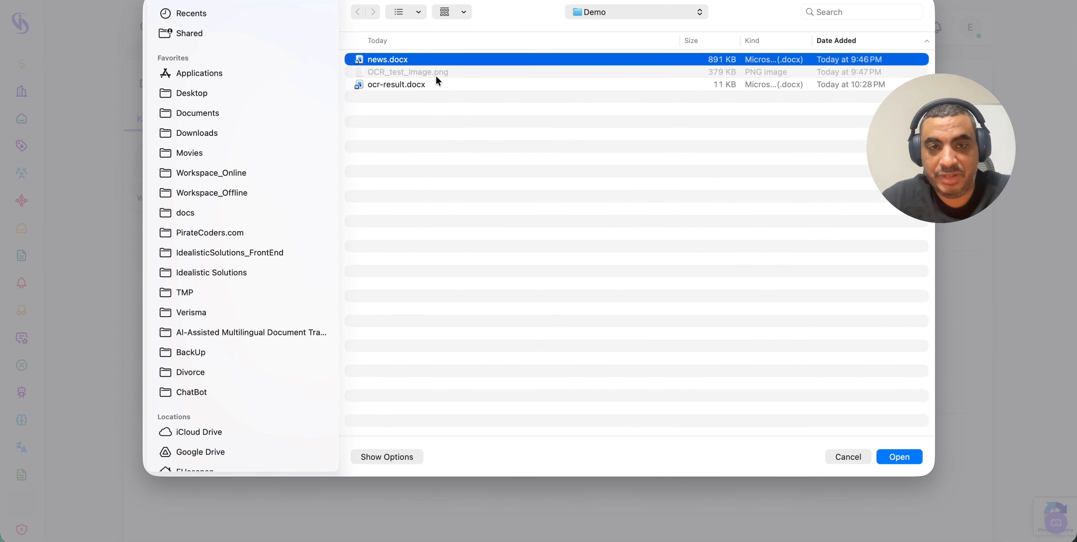
pyautogui.press('space')
pyautogui.press('space')
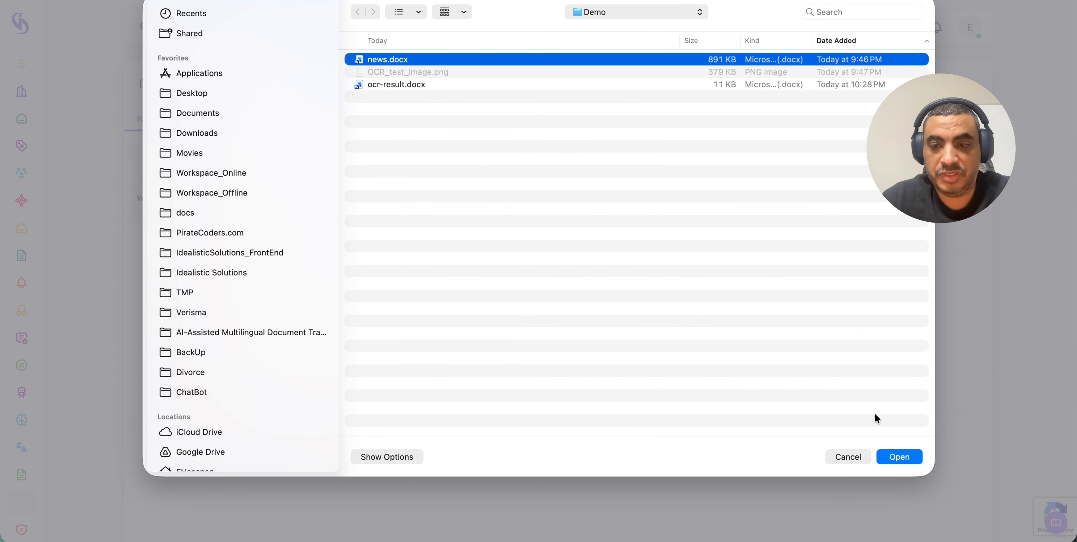
pyautogui.click(897, 455)
pyautogui.click(688, 381)
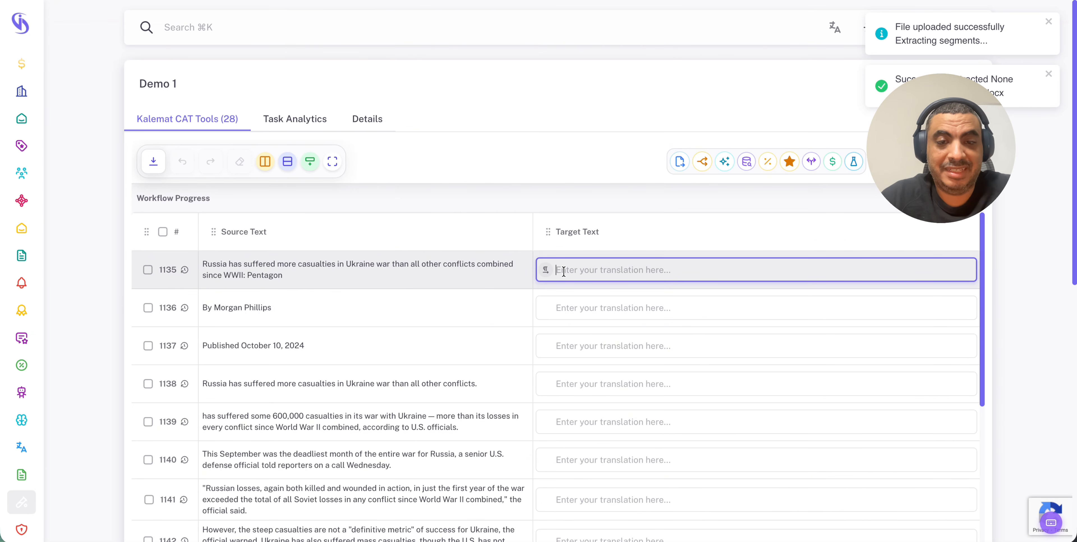
# - Enter some random text as the first segment's translation and delete it again
pyautogui.write('nfsklnfld')
pyautogui.press('BackSpace')
pyautogui.press('BackSpace')
pyautogui.press('BackSpace')
pyautogui.press('BackSpace')
pyautogui.press('BackSpace')
pyautogui.press('BackSpace')
pyautogui.press('BackSpace')
pyautogui.press('BackSpace')
pyautogui.press('BackSpace')
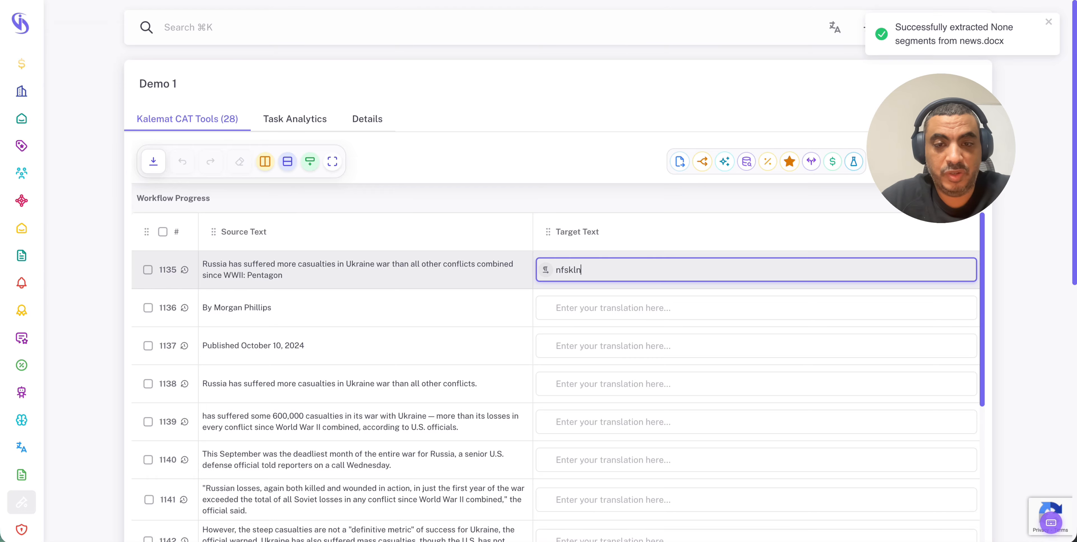
# - Select the first segment and set up a translation model comparison for its text with all available models
pyautogui.click(595, 308)
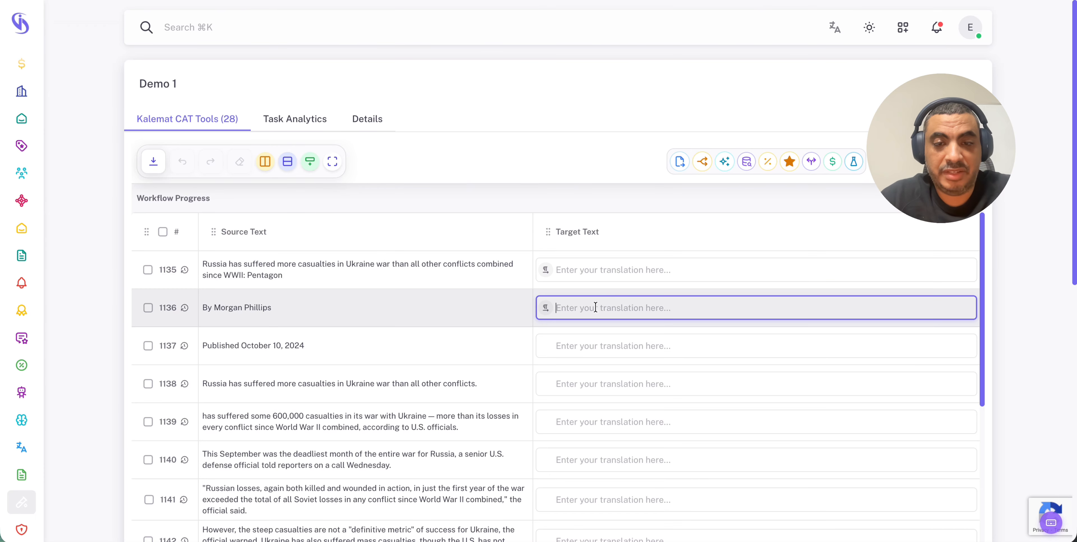
pyautogui.click(604, 271)
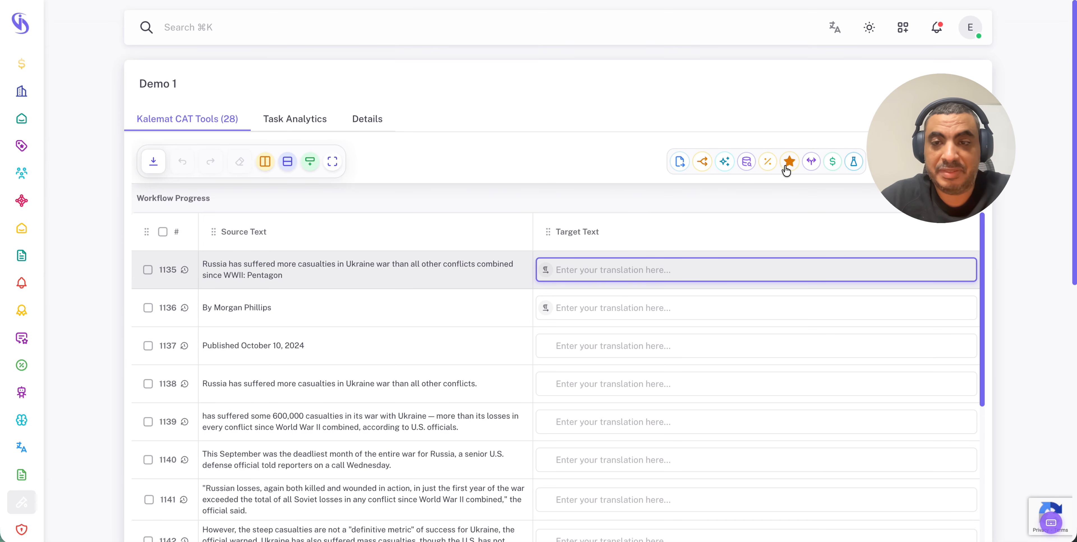
pyautogui.scroll(-2, 825, 242)
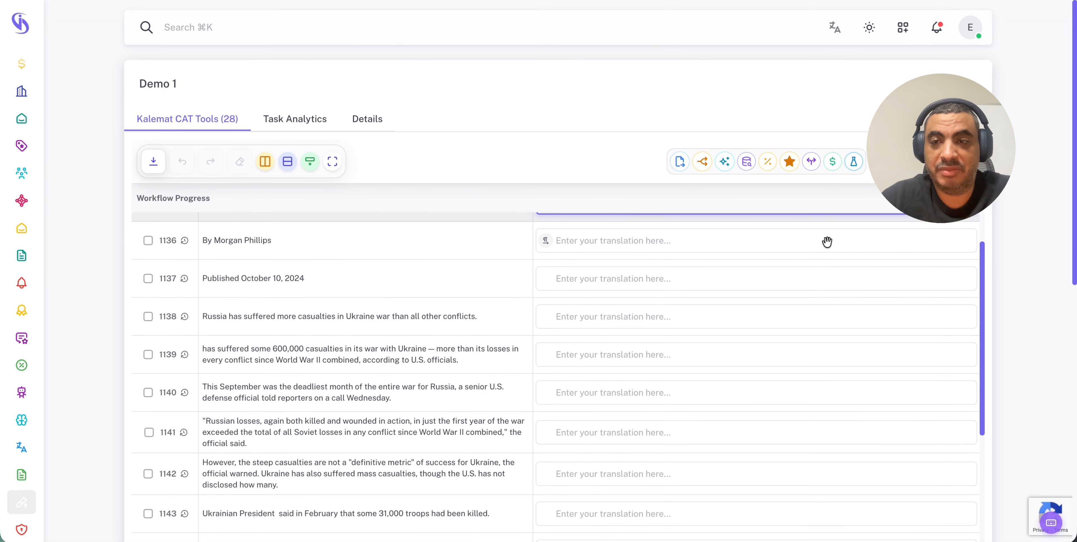
pyautogui.scroll(1, 824, 240)
pyautogui.scroll(-2, 1012, 293)
pyautogui.scroll(-2, 1012, 291)
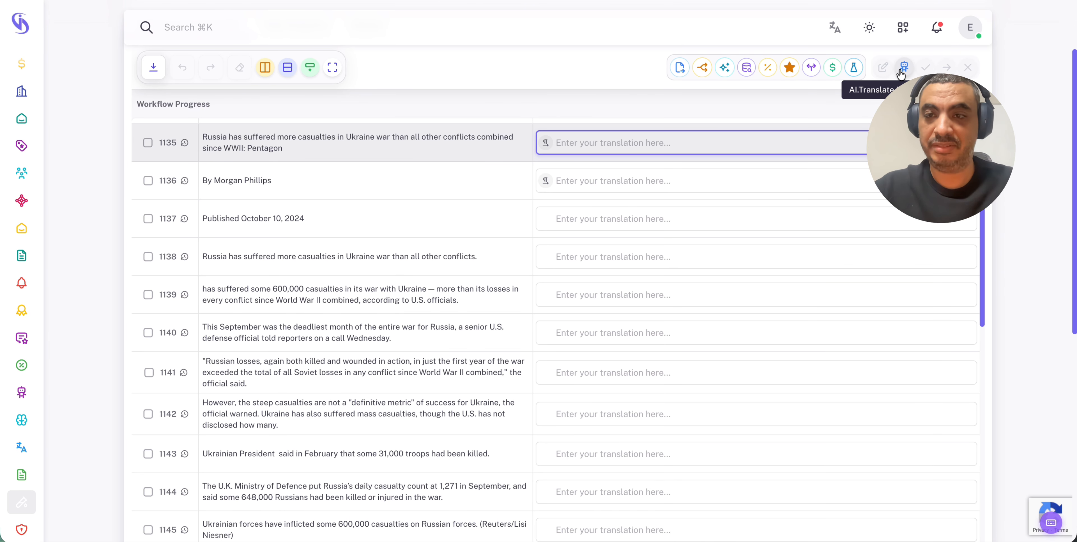
pyautogui.click(853, 68)
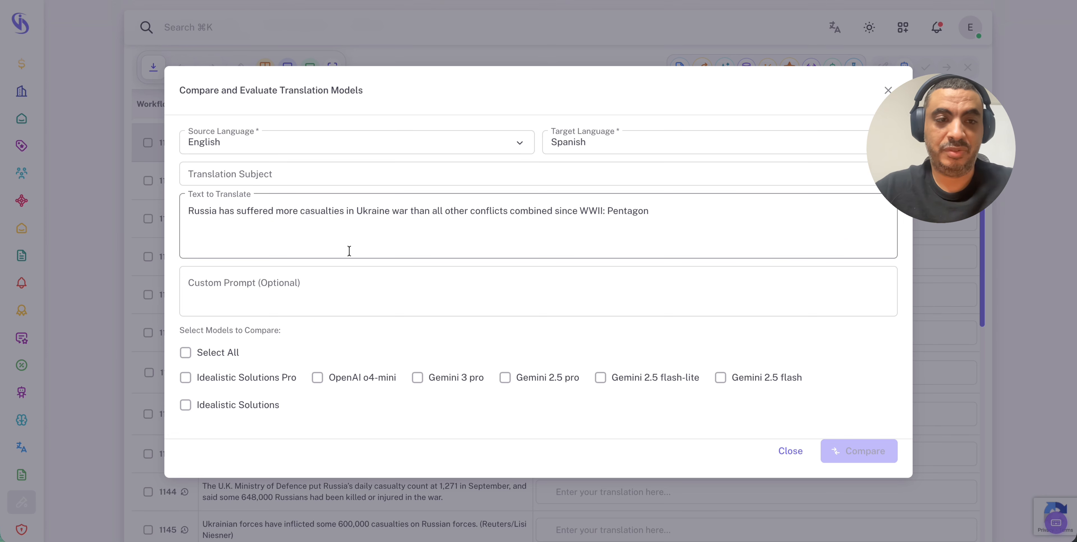
pyautogui.click(216, 354)
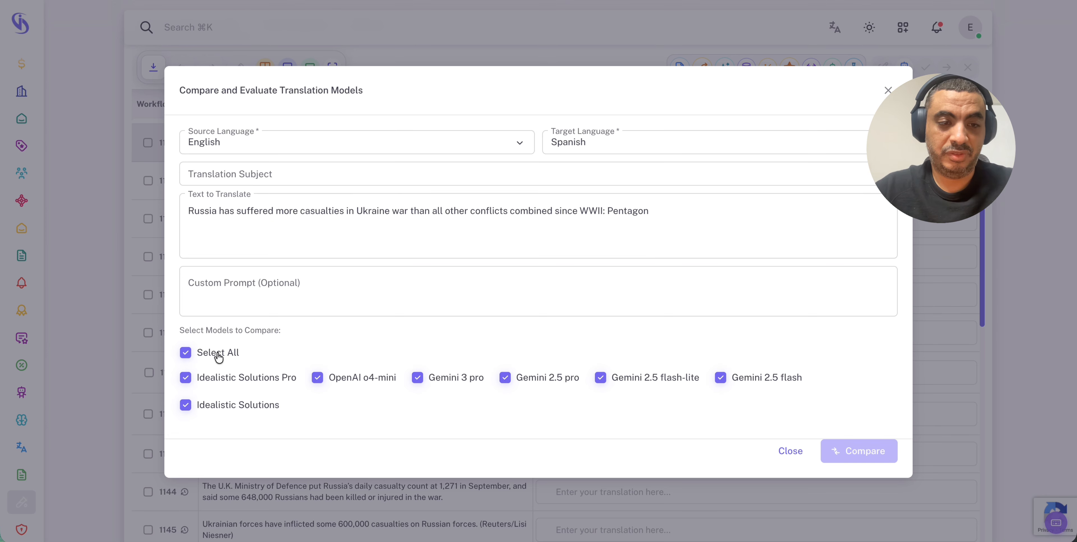
# - Run the model comparison, check its estimated cost and confirm the credit consumption
pyautogui.click(872, 464)
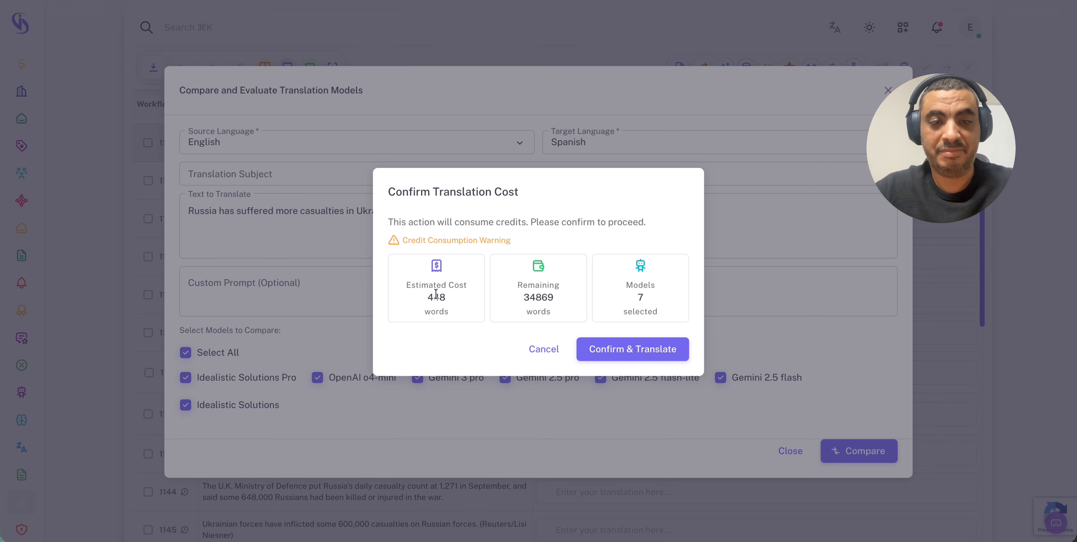
pyautogui.doubleClick(435, 299)
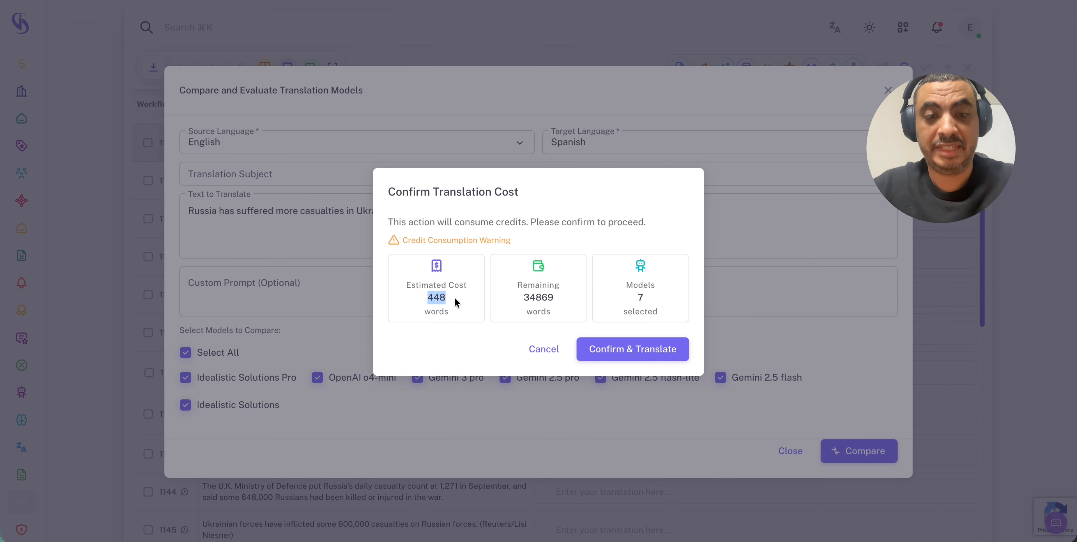
pyautogui.click(614, 349)
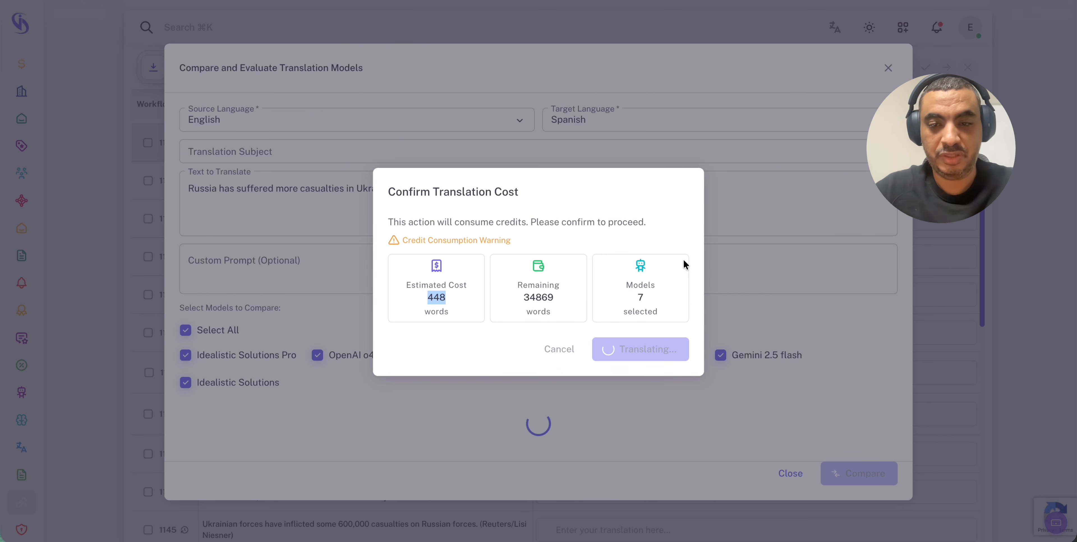
pyautogui.click(436, 312)
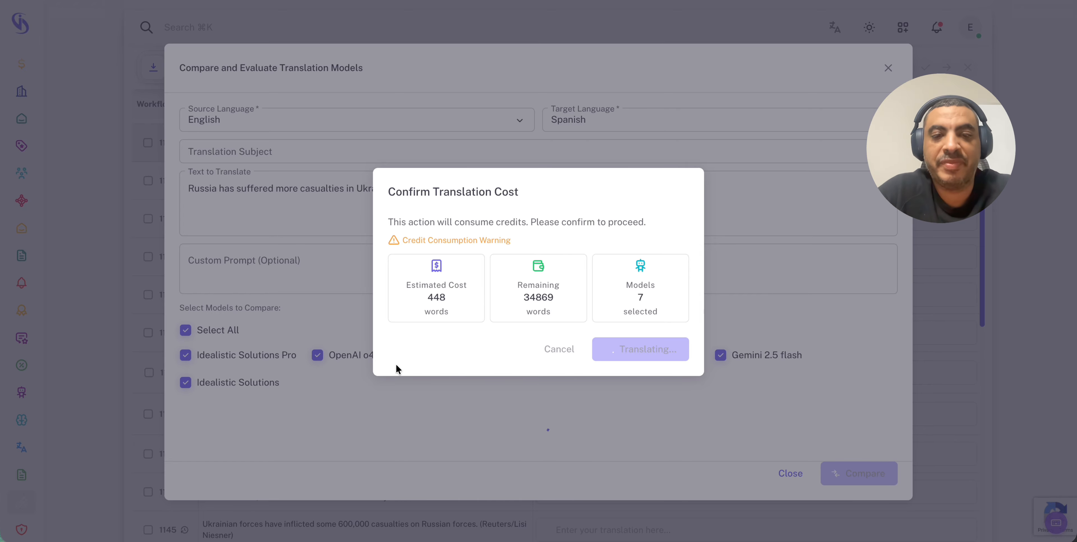
# - Examine each model's Spanish translation, words consumed and rate in the comparison results, and return to the segments
pyautogui.scroll(-5, 514, 363)
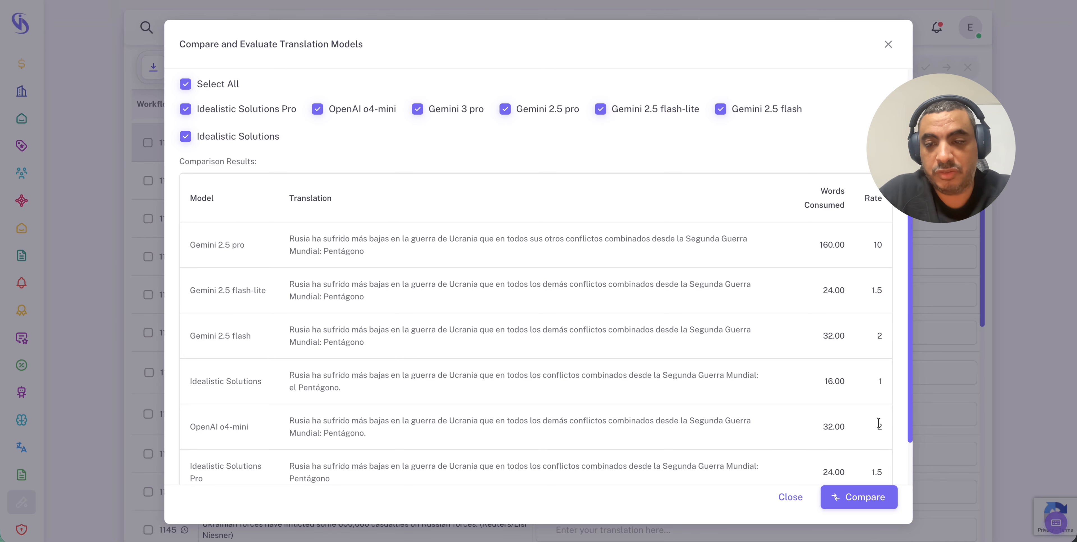
pyautogui.moveTo(877, 426); pyautogui.dragTo(888, 425)
pyautogui.moveTo(872, 473); pyautogui.dragTo(892, 476)
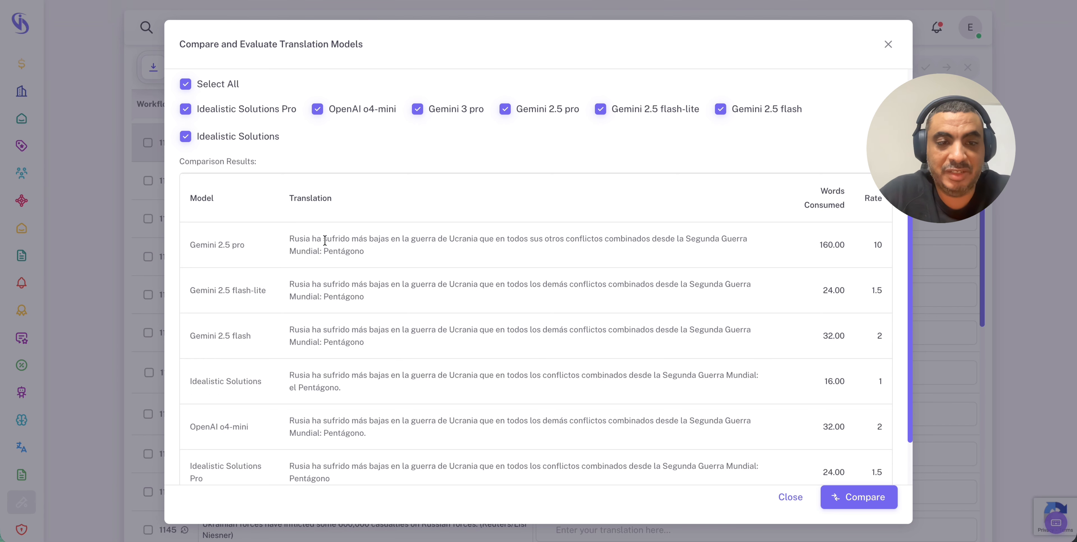
pyautogui.moveTo(325, 241); pyautogui.dragTo(407, 426)
pyautogui.click(407, 427)
pyautogui.scroll(-2, 420, 363)
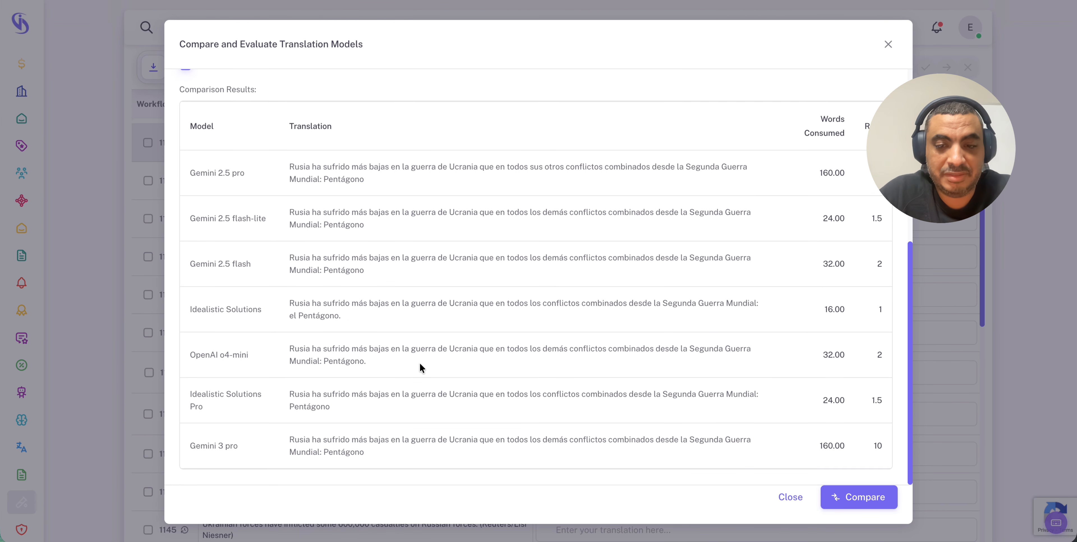
pyautogui.scroll(1, 420, 367)
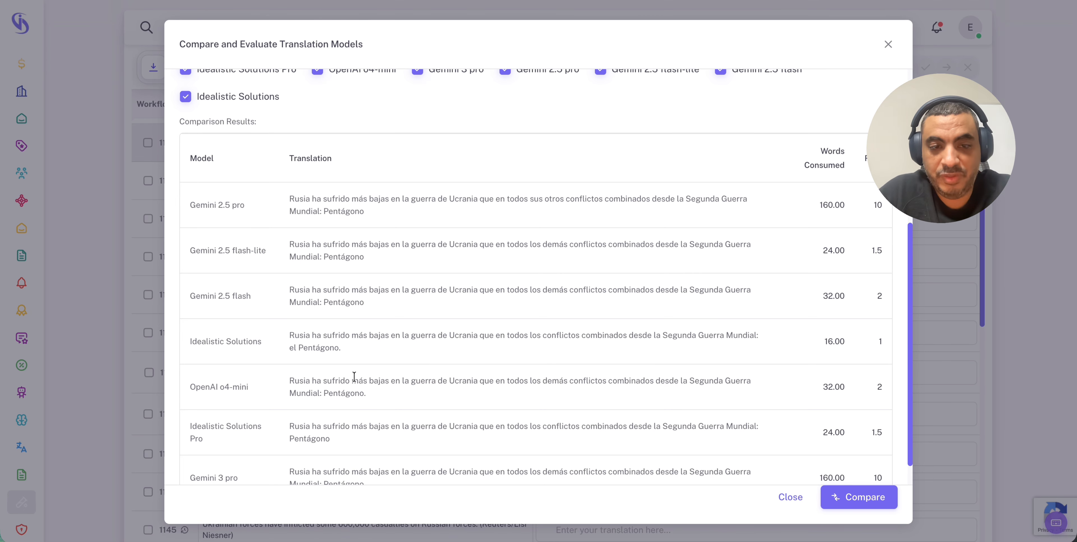
pyautogui.scroll(-1, 354, 377)
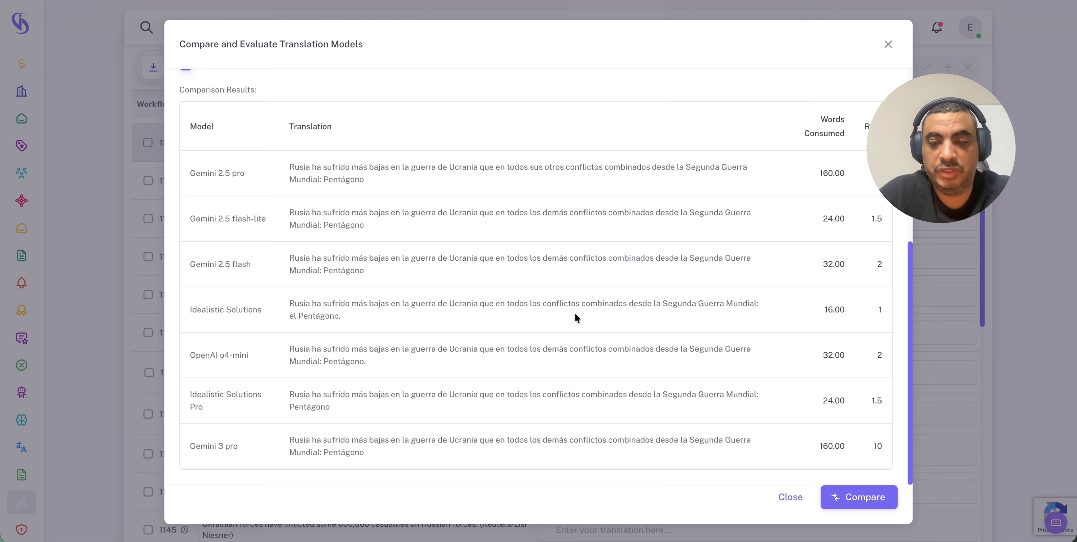
pyautogui.click(789, 497)
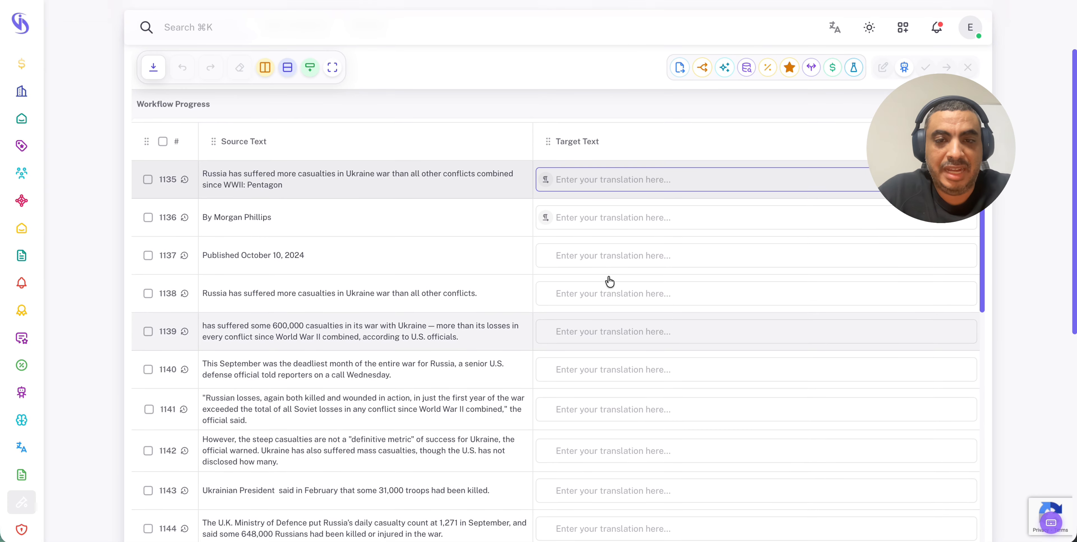
pyautogui.click(594, 206)
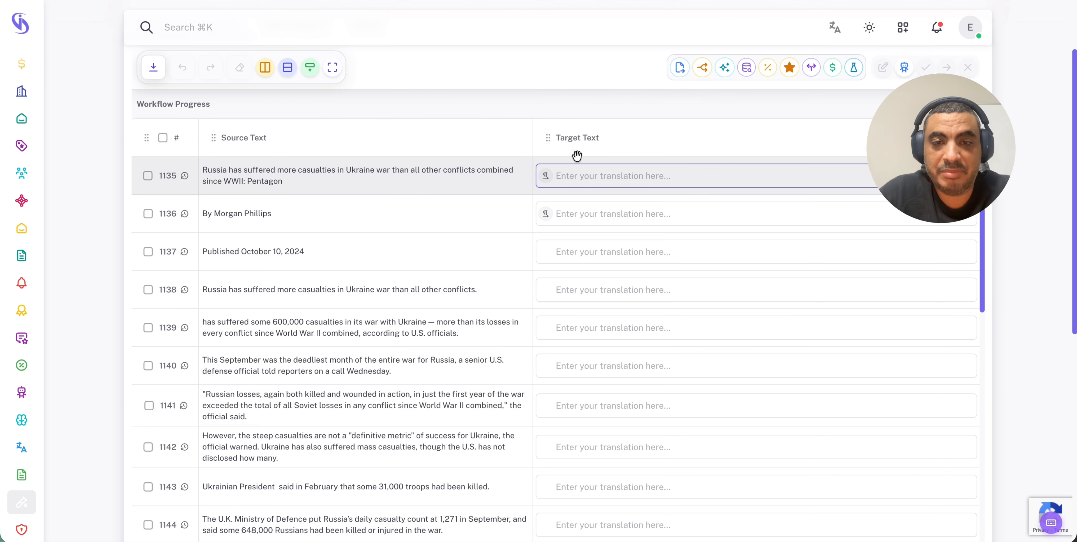
# - Select the second segment, "By Morgan Phillips", and show its translation memory matches beside the segment table
pyautogui.click(585, 169)
pyautogui.click(578, 211)
pyautogui.click(585, 178)
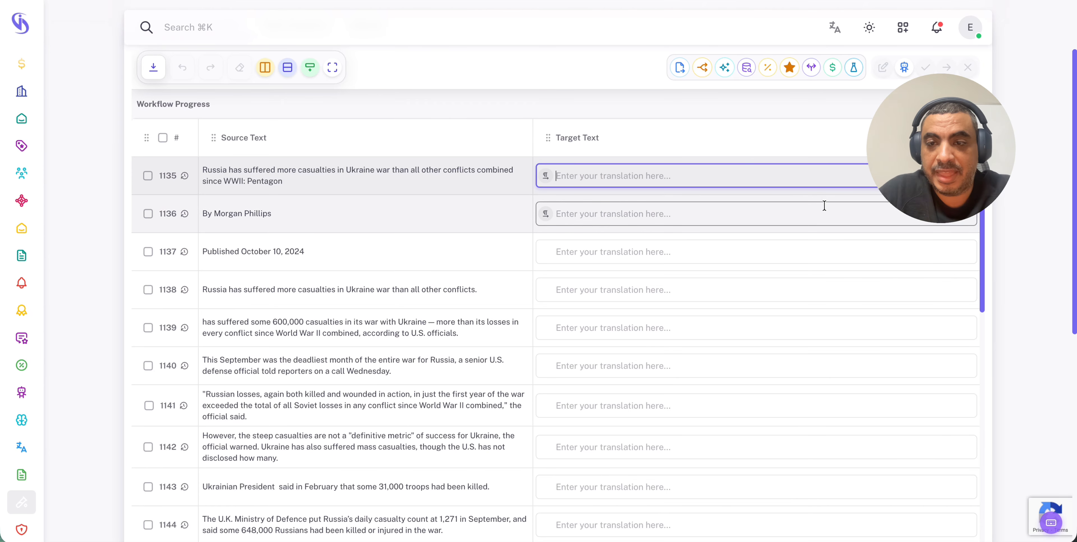
pyautogui.scroll(3, 824, 204)
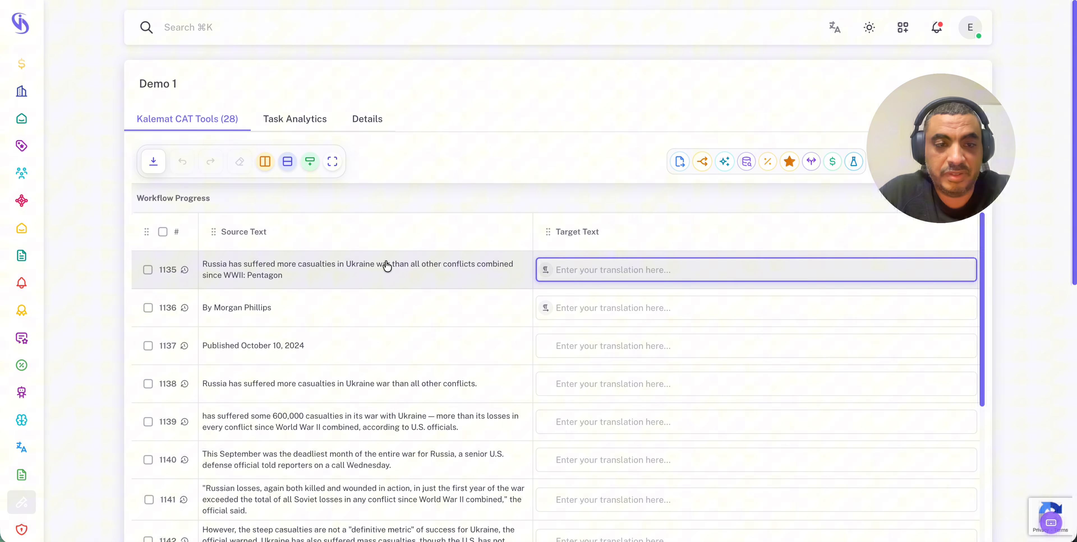
pyautogui.click(423, 314)
pyautogui.click(296, 164)
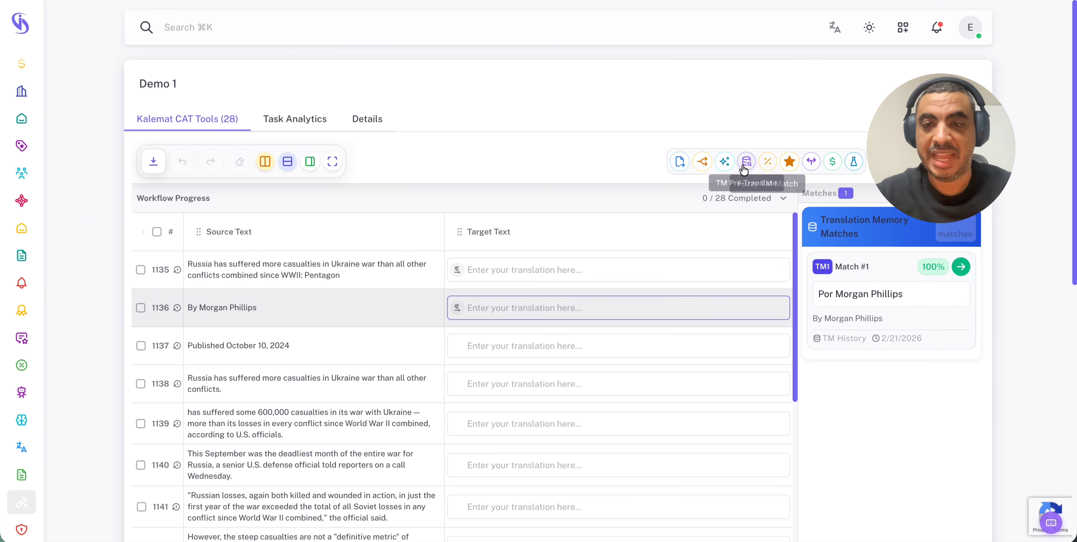
# - Check the AI translation estimate for the task's segments and needed words, and dismiss it without translating
pyautogui.click(728, 164)
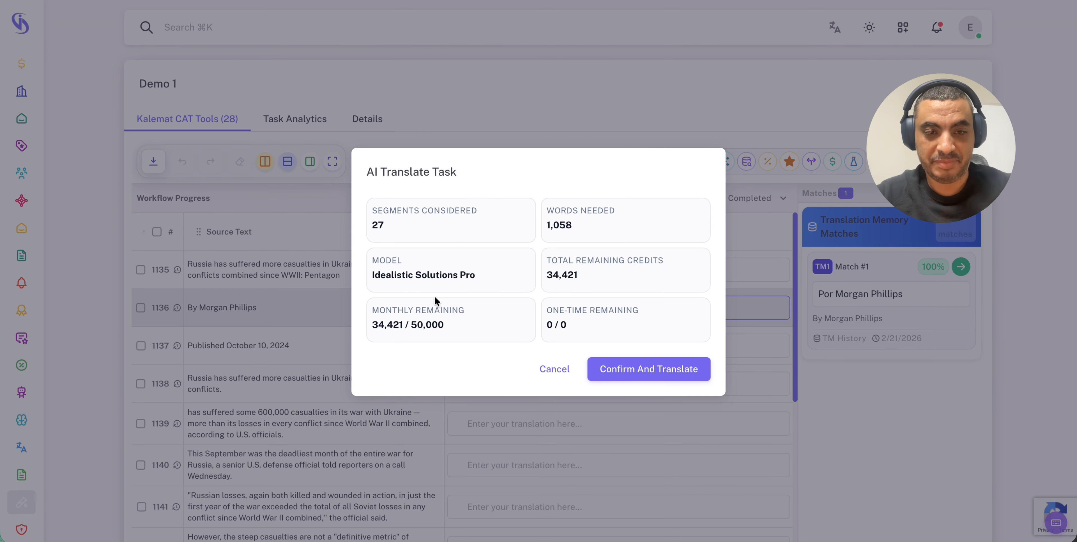
pyautogui.moveTo(574, 234); pyautogui.dragTo(355, 233)
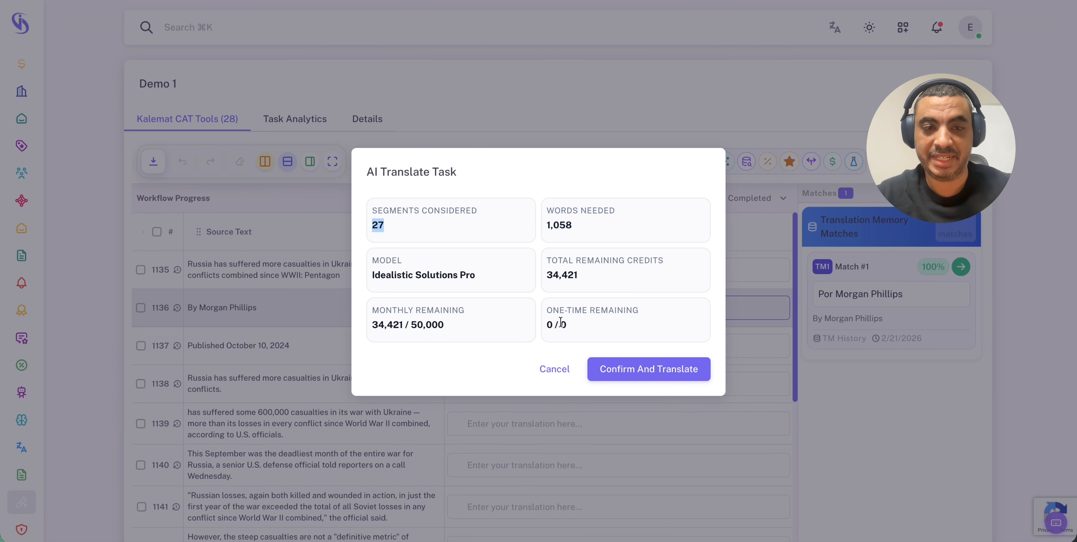
pyautogui.click(553, 370)
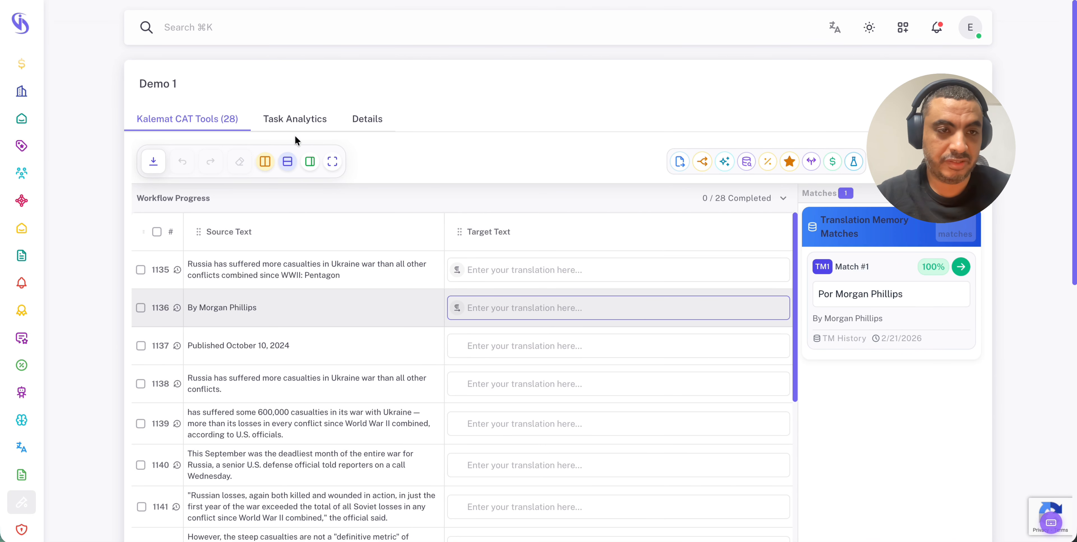
# - Examine the task analytics for total, pending and completed segments and total words, and return to the segments
pyautogui.click(291, 120)
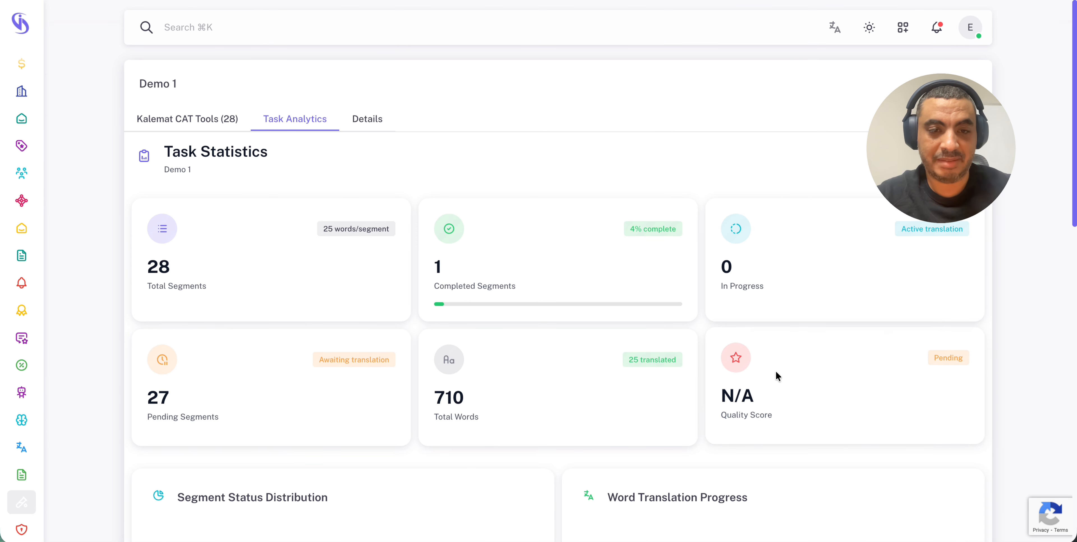
pyautogui.moveTo(173, 267); pyautogui.dragTo(136, 268)
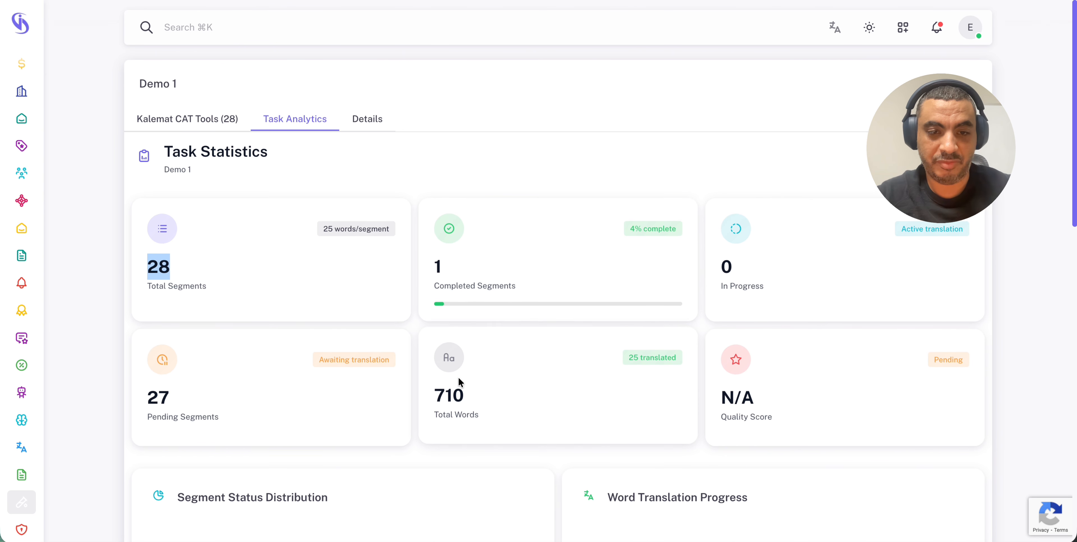
pyautogui.moveTo(457, 385); pyautogui.dragTo(423, 396)
pyautogui.moveTo(147, 395); pyautogui.dragTo(214, 397)
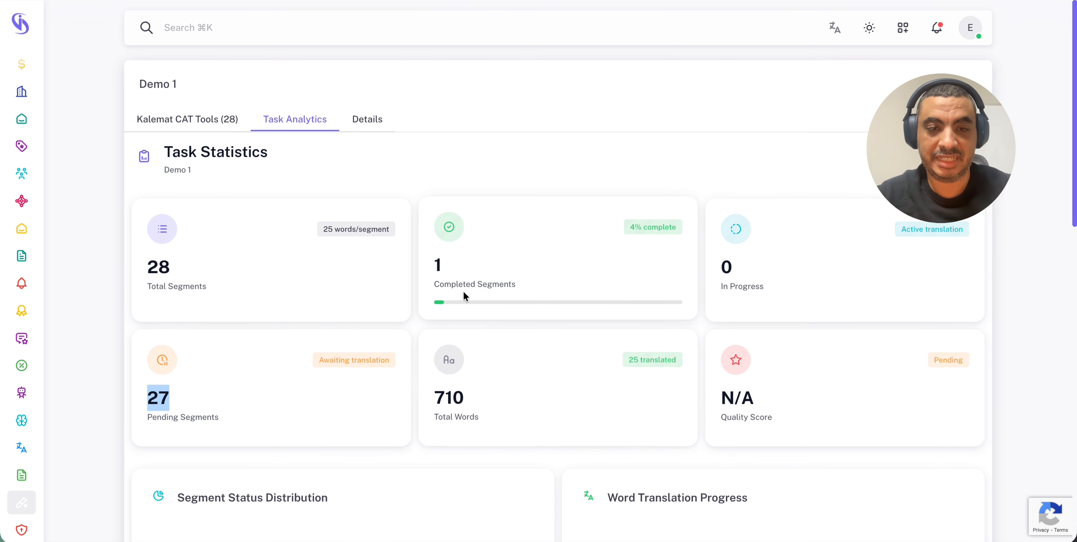
pyautogui.doubleClick(438, 264)
pyautogui.click(213, 118)
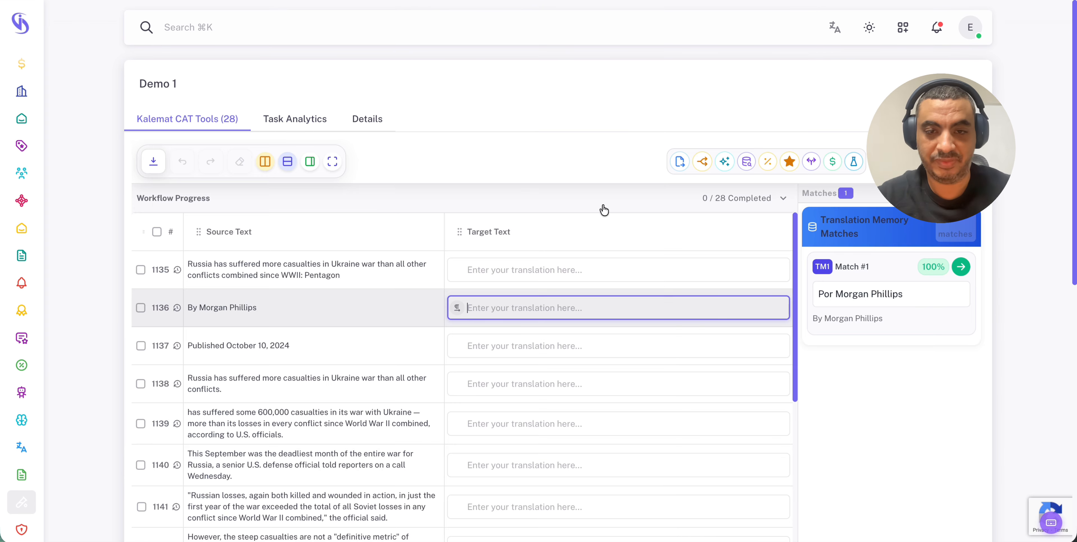
# - Run the AI translation of the whole task with Idealistic Solutions Pro and confirm it
pyautogui.click(726, 162)
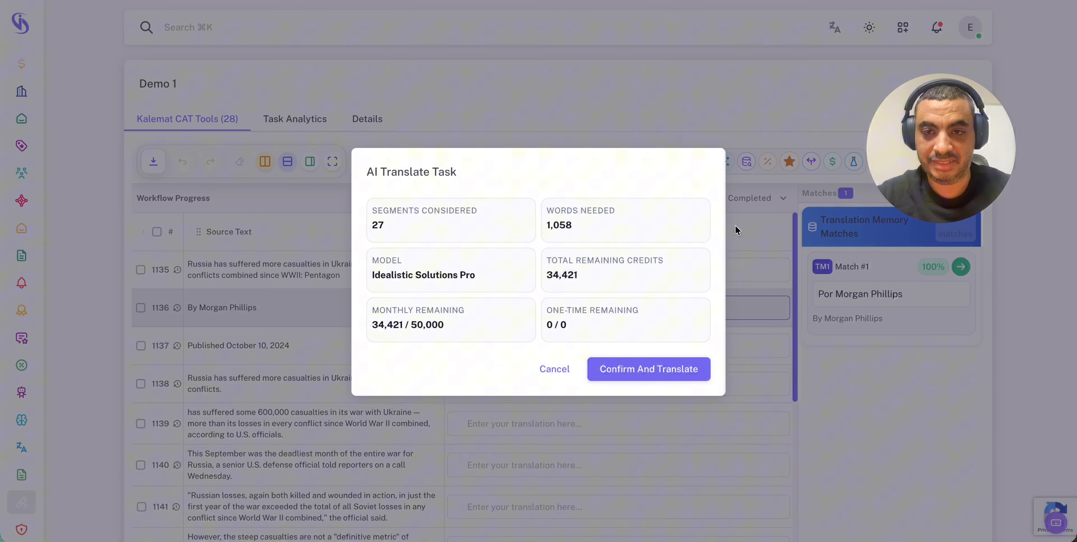
pyautogui.click(658, 368)
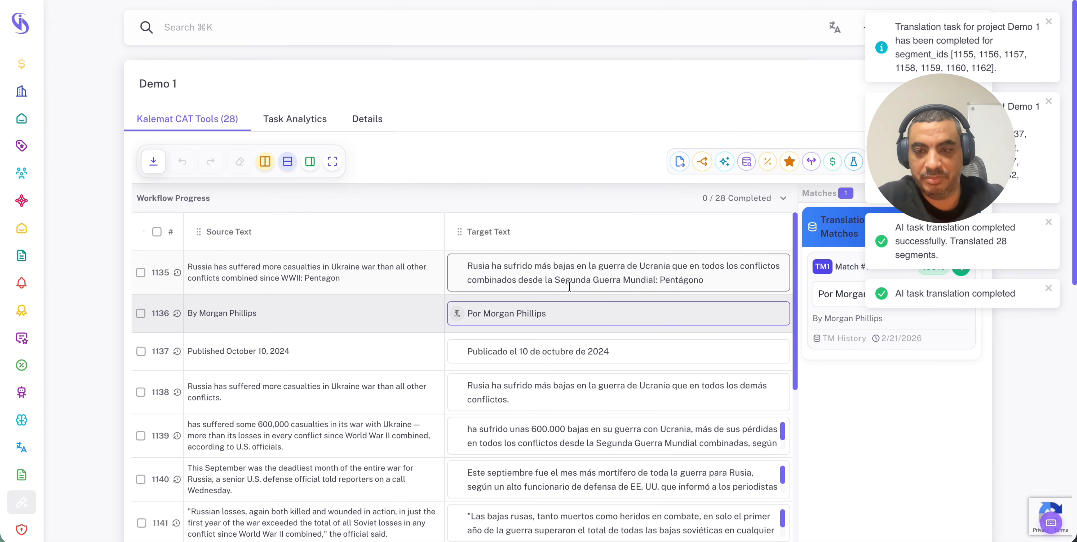
# - Examine the Spanish translations against the English source text throughout the first page of segments
pyautogui.scroll(-1, 544, 271)
pyautogui.click(557, 346)
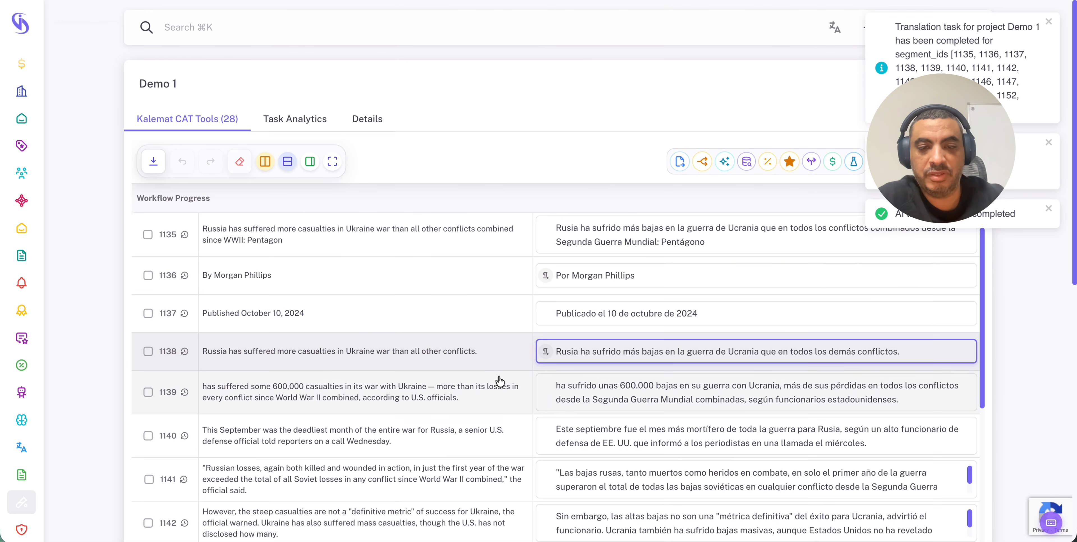
pyautogui.scroll(-10, 492, 305)
pyautogui.scroll(-10, 493, 304)
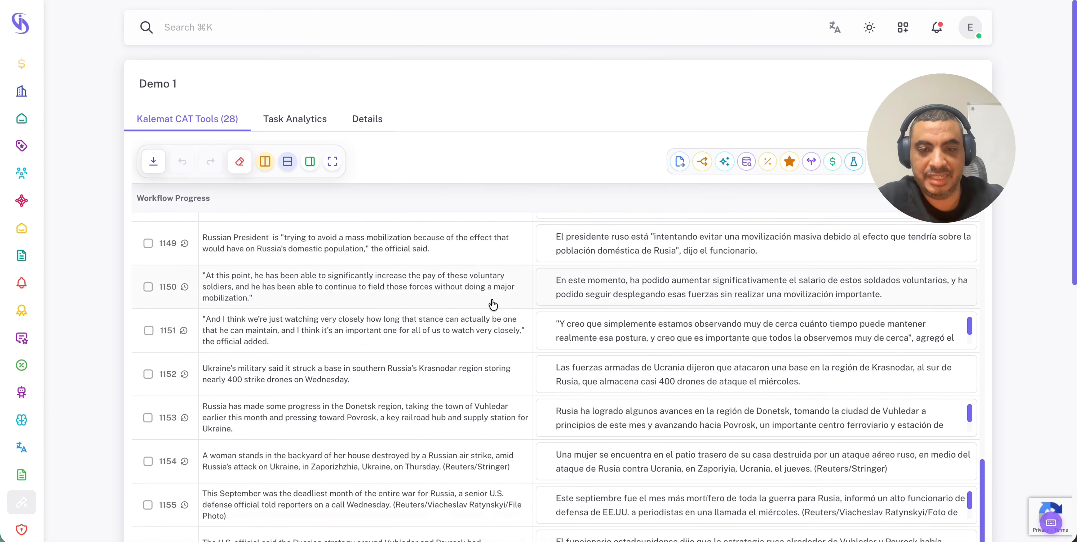
pyautogui.scroll(10, 493, 304)
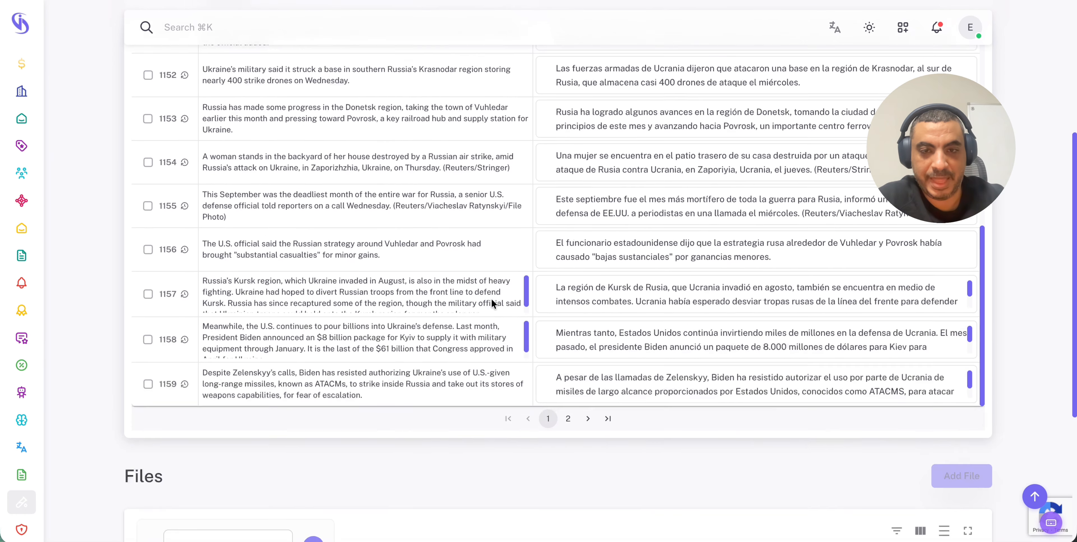
pyautogui.scroll(3, 493, 304)
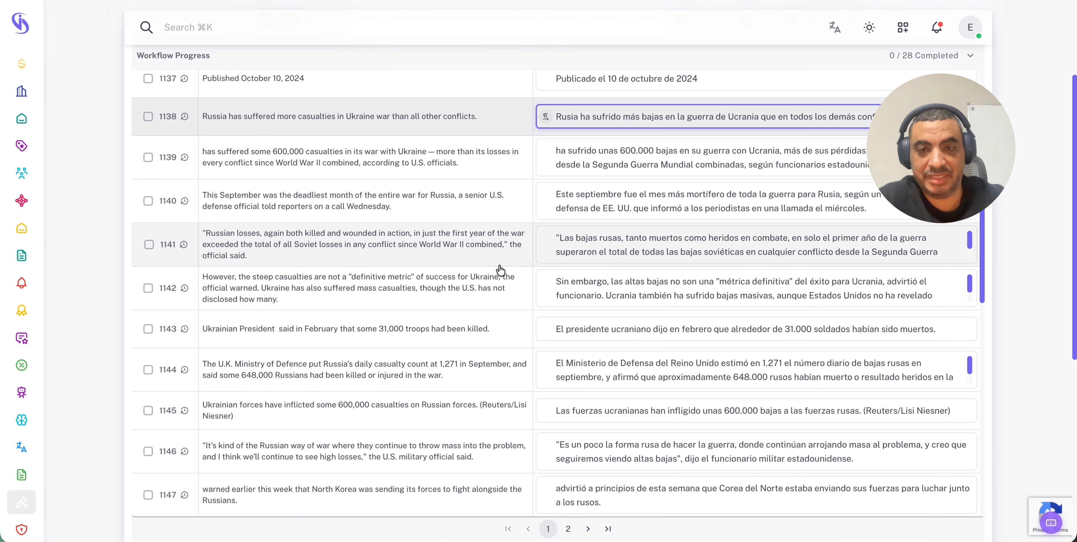
pyautogui.scroll(3, 497, 271)
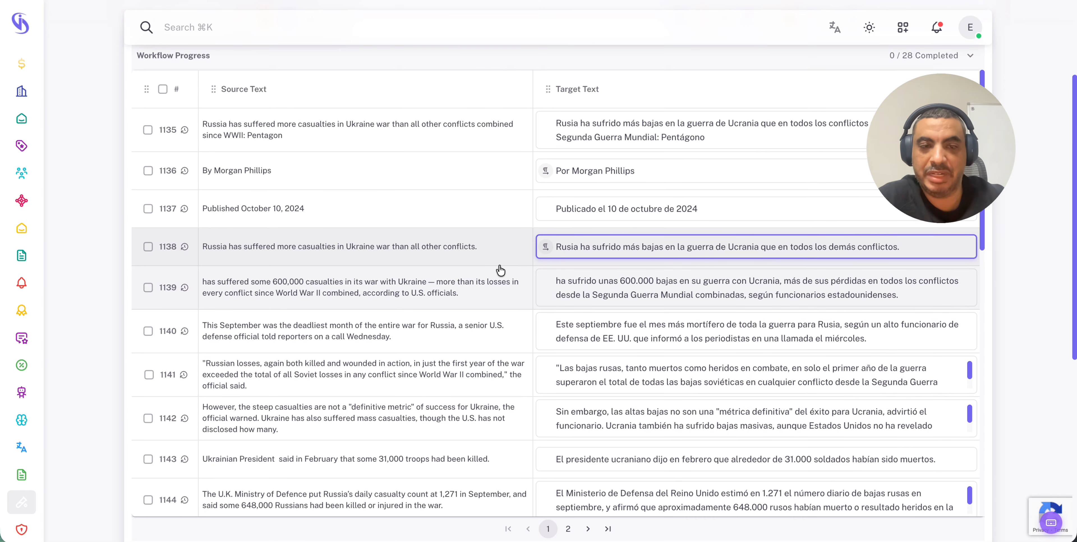
pyautogui.scroll(3, 500, 270)
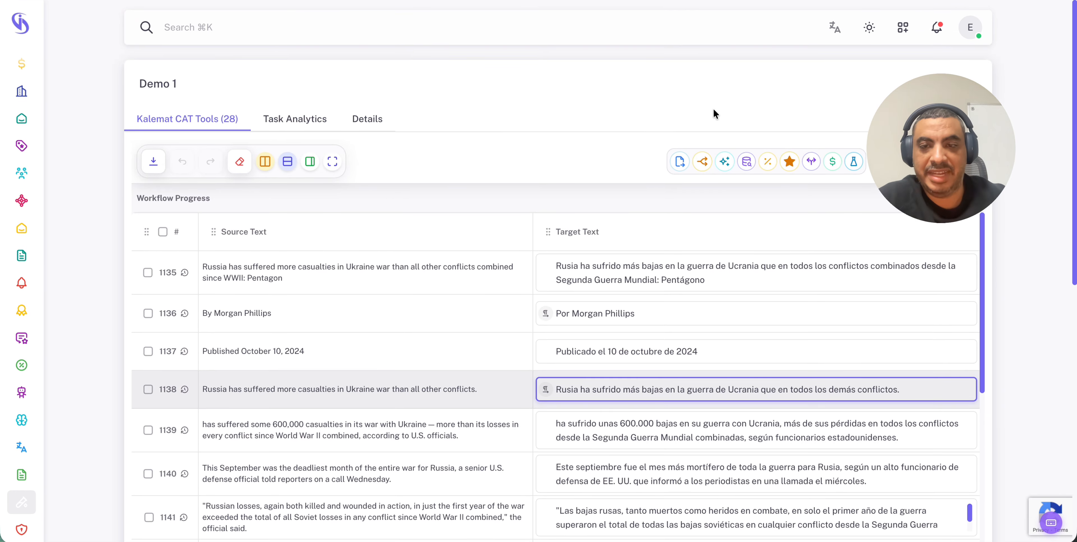
# - Export the translation in .DOCX format and save it as document.docx in the Demo folder
pyautogui.click(680, 161)
pyautogui.click(699, 175)
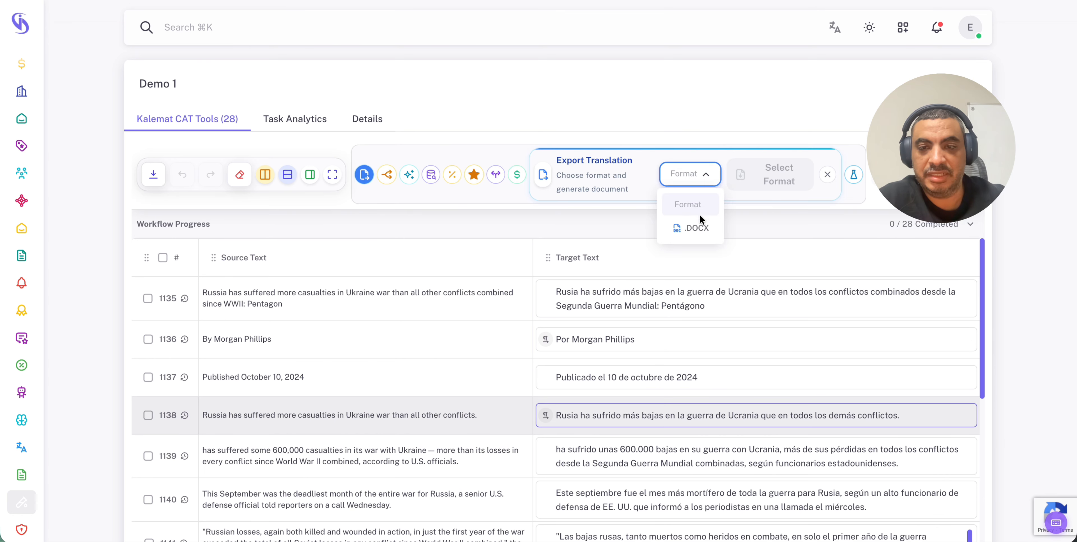
pyautogui.click(699, 215)
pyautogui.click(770, 181)
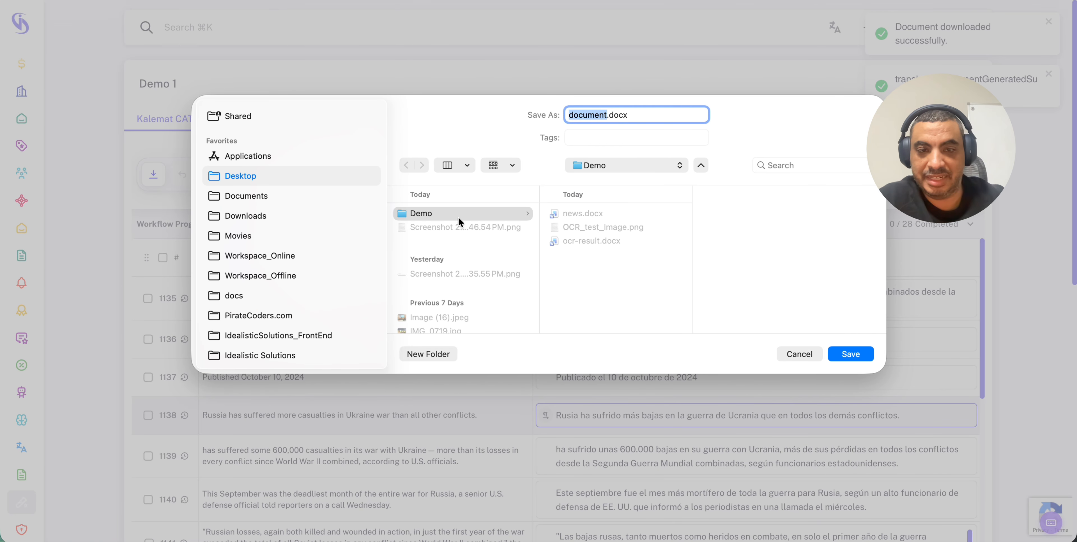
pyautogui.click(799, 355)
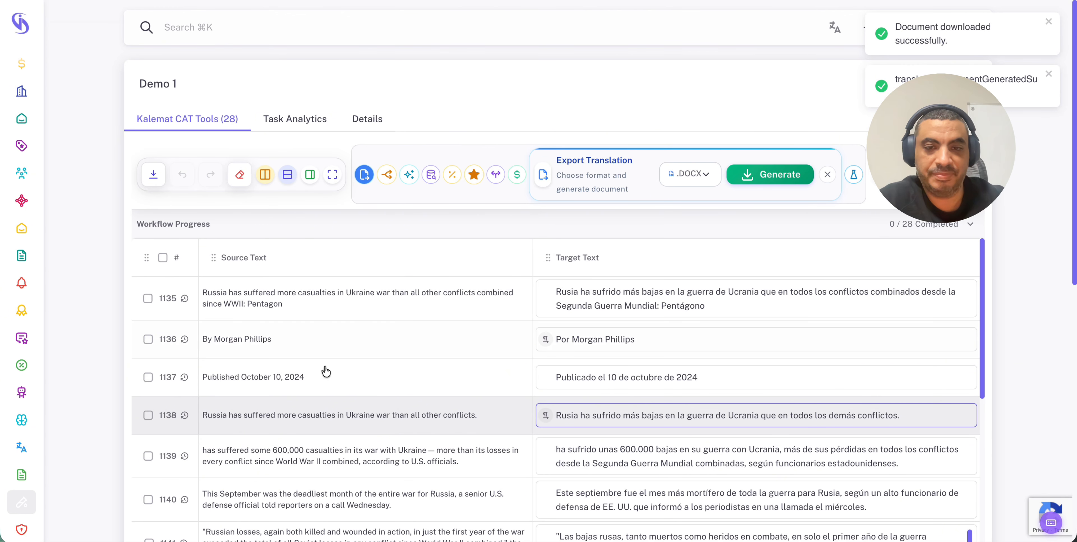
# - Switch to Finder and open news.docx and document.docx from the Demo folder in Word
pyautogui.click(51, 533)
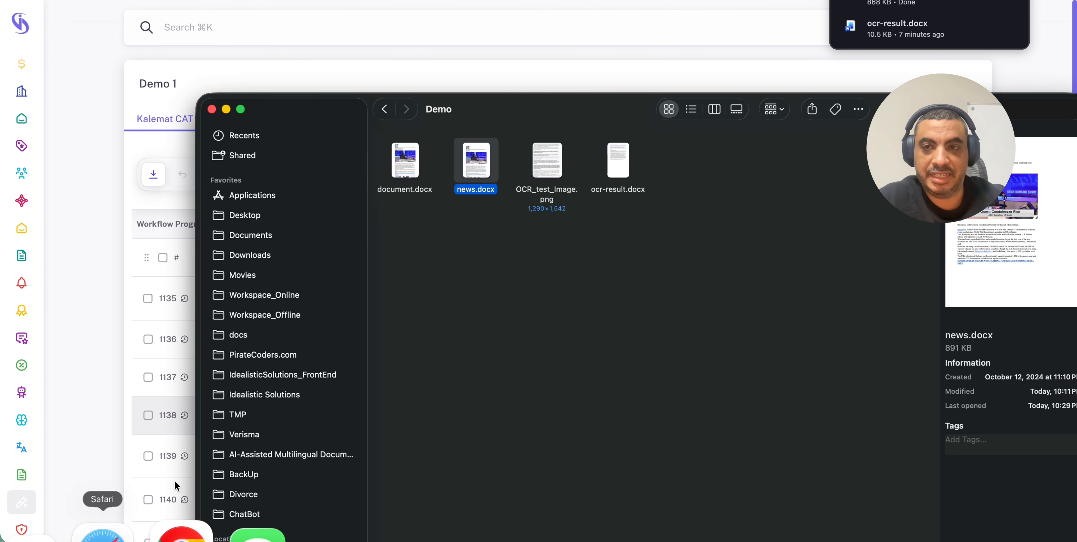
pyautogui.click(444, 219)
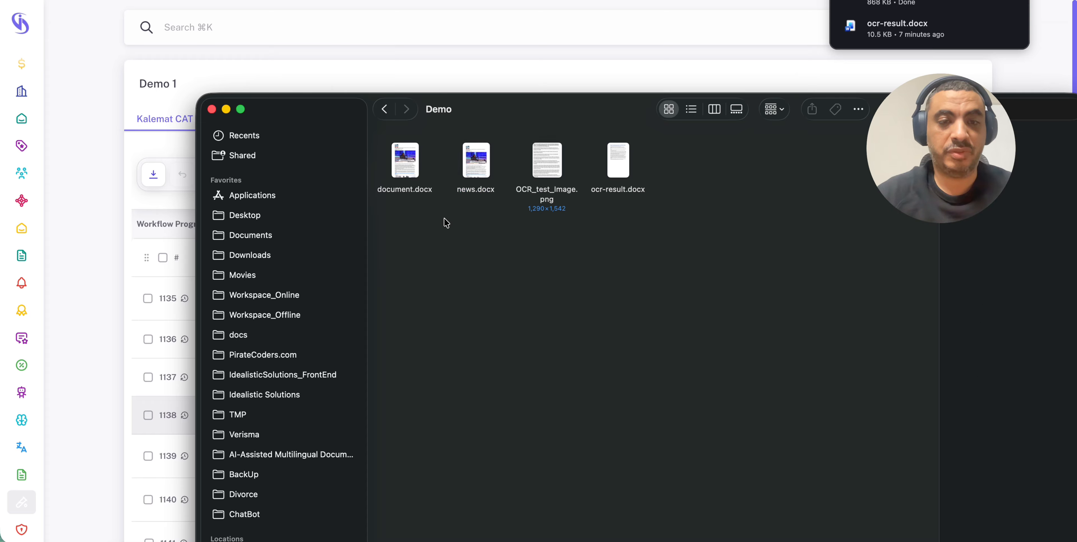
pyautogui.doubleClick(474, 154)
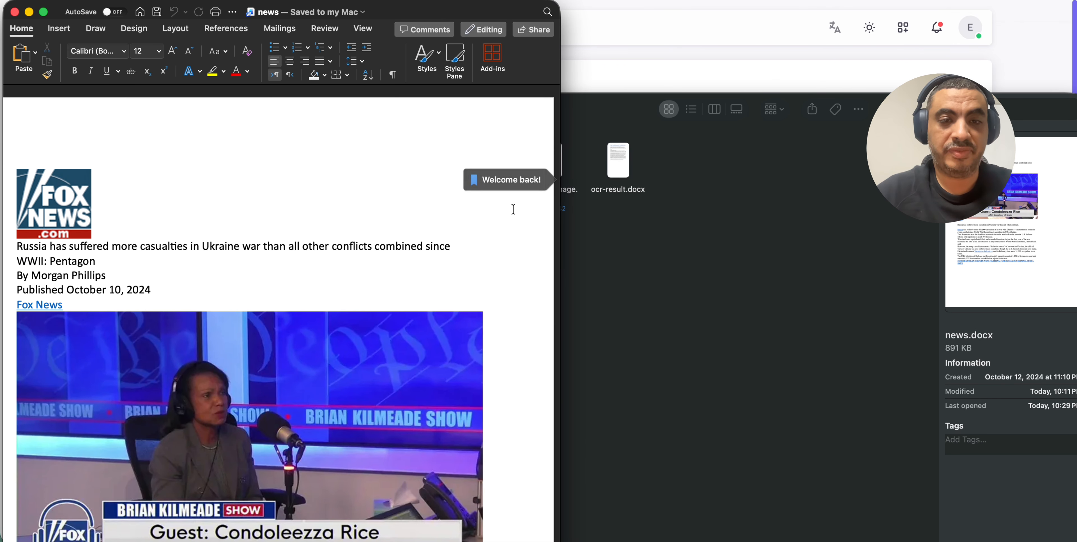
pyautogui.click(615, 262)
pyautogui.doubleClick(404, 161)
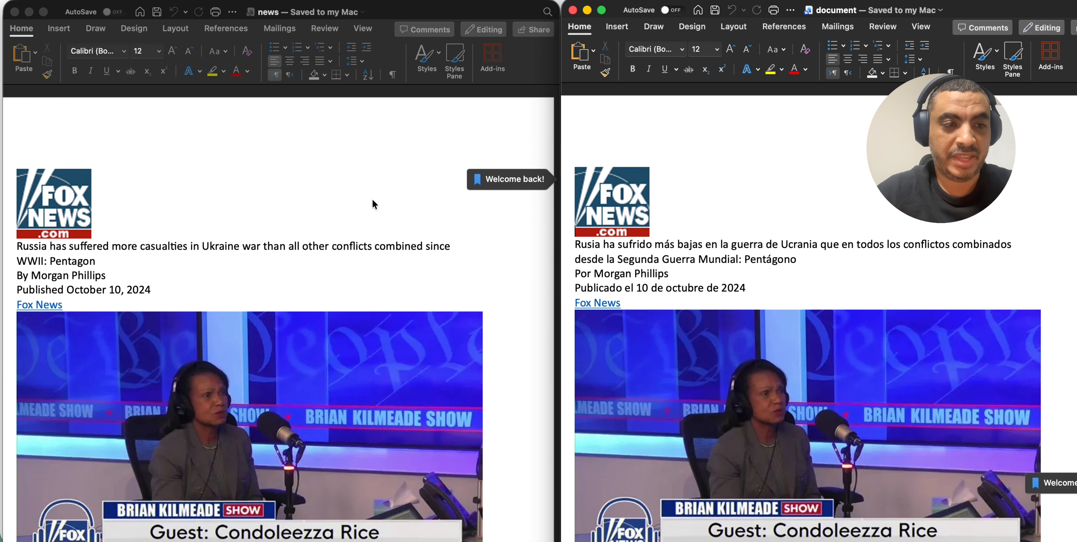
# - Compare the logo, headline, byline, date and link at the start of the original and the translated document
pyautogui.click(282, 192)
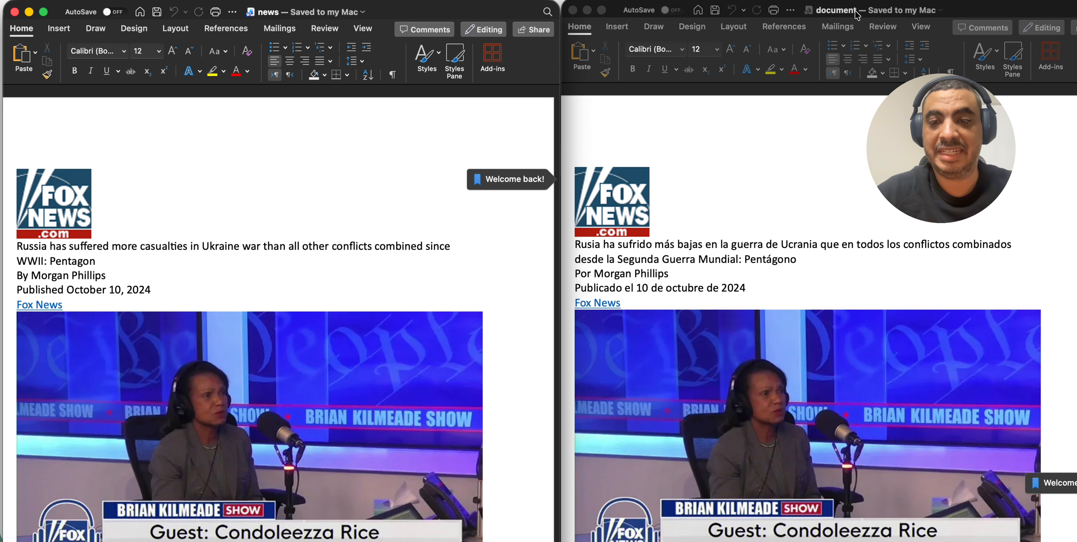
pyautogui.click(734, 217)
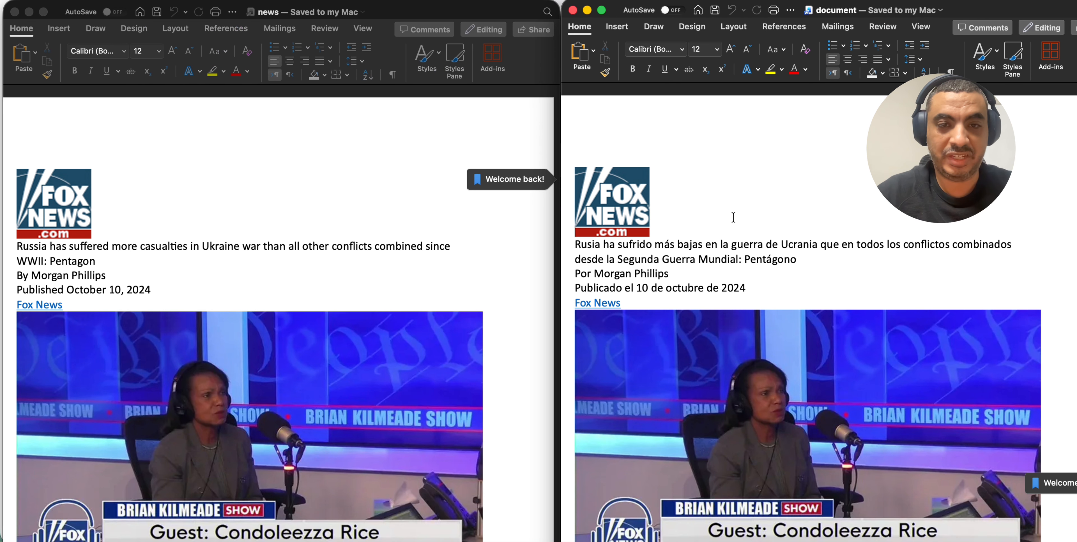
pyautogui.click(621, 211)
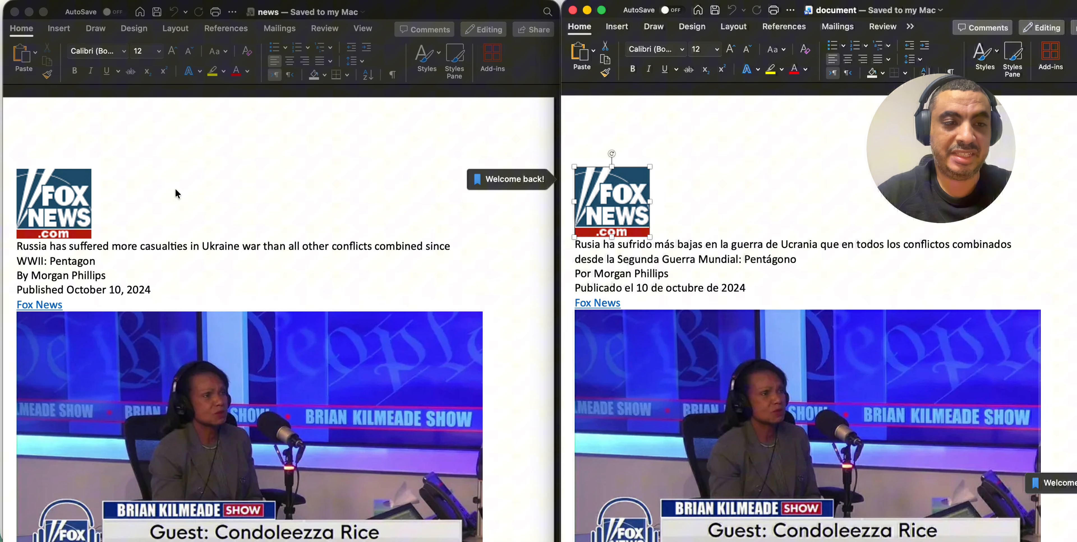
pyautogui.click(223, 359)
pyautogui.click(588, 305)
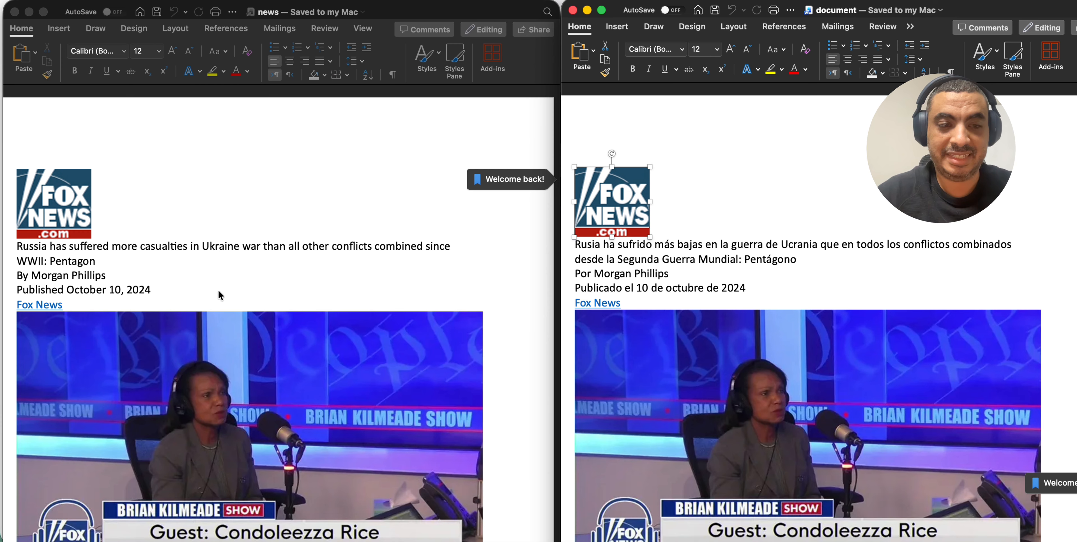
pyautogui.click(226, 277)
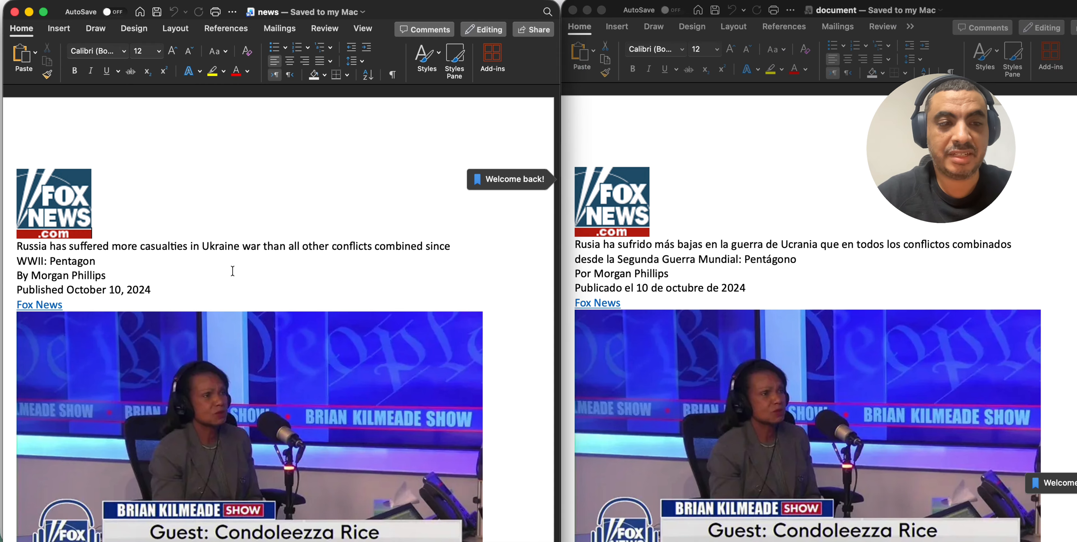
pyautogui.click(661, 291)
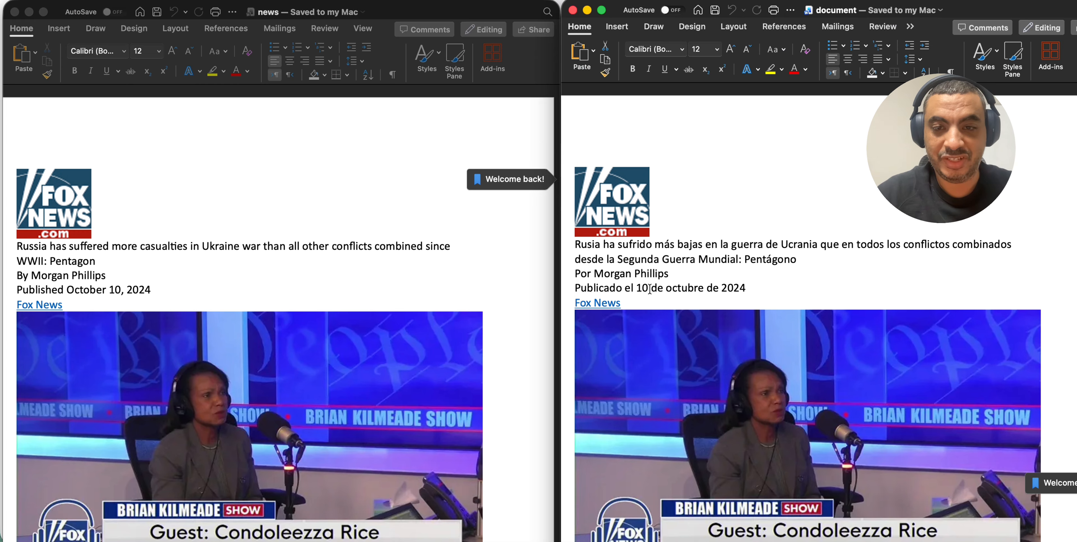
pyautogui.moveTo(653, 289); pyautogui.dragTo(709, 288)
# - Compare the body text, images and layout of the translated document with the original news document
pyautogui.scroll(-5, 710, 235)
pyautogui.scroll(-5, 710, 236)
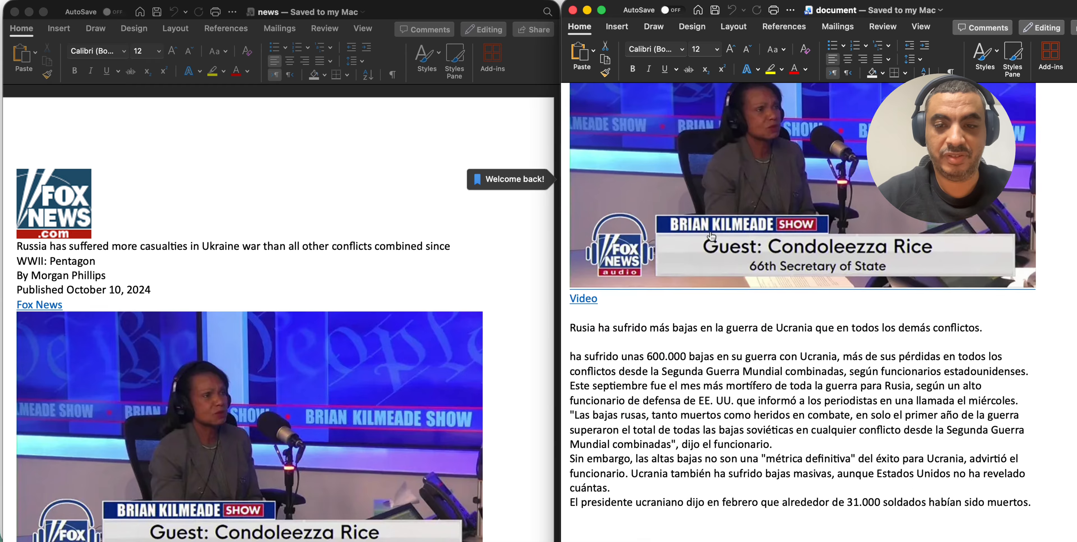
pyautogui.scroll(-5, 367, 267)
pyautogui.scroll(-8, 364, 266)
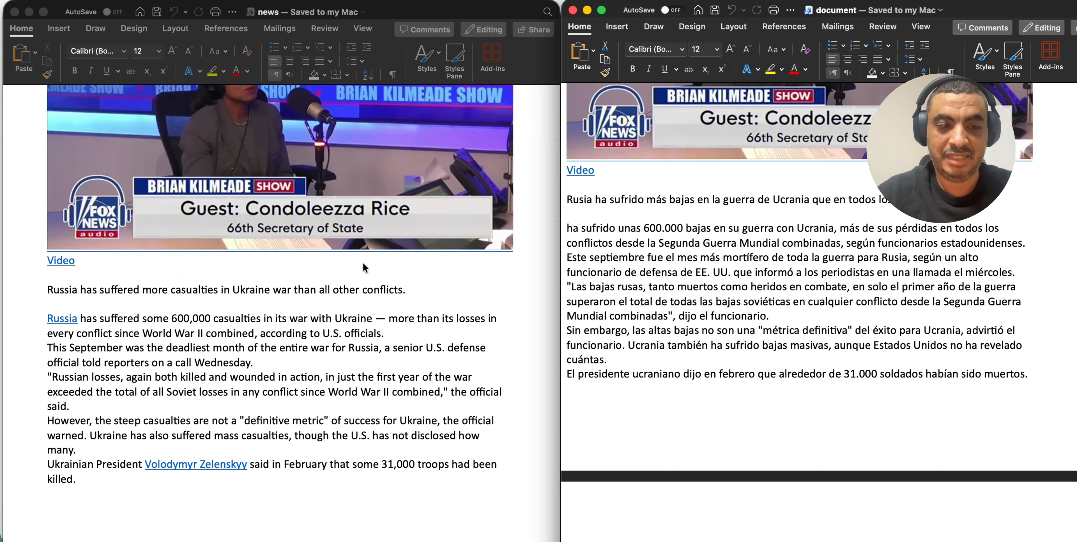
pyautogui.scroll(-12, 631, 247)
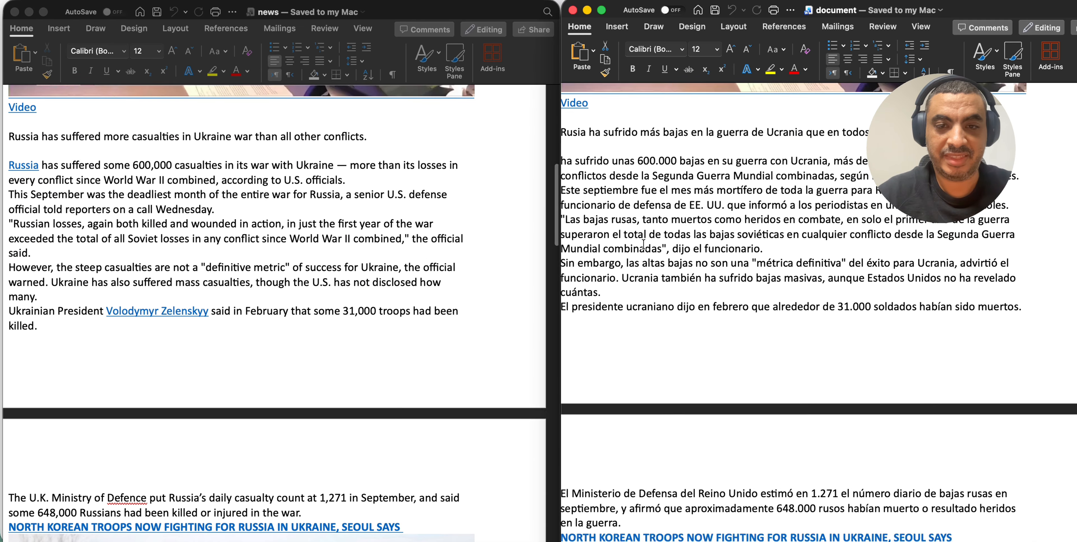
pyautogui.scroll(-15, 375, 252)
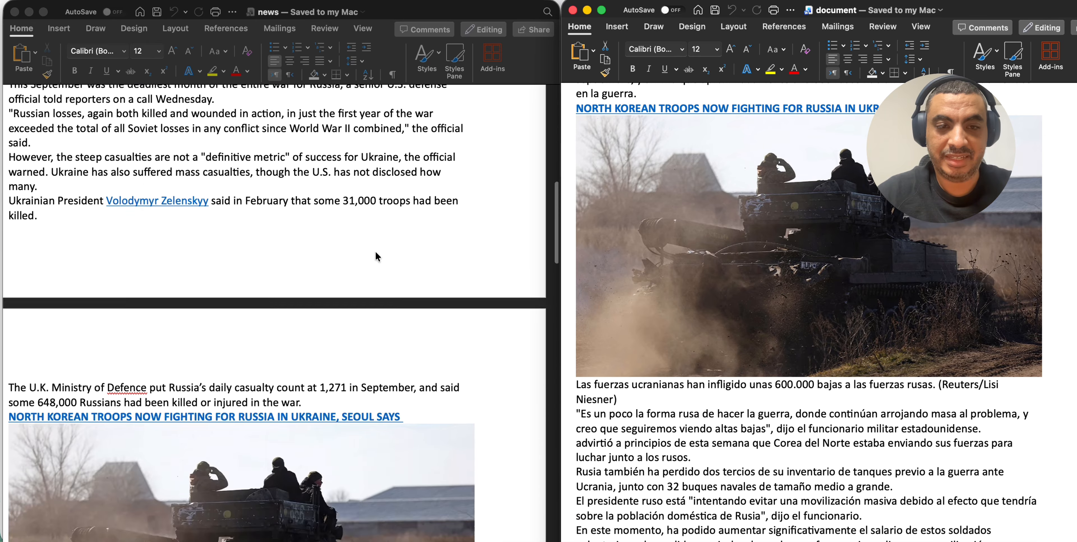
pyautogui.scroll(-2, 375, 255)
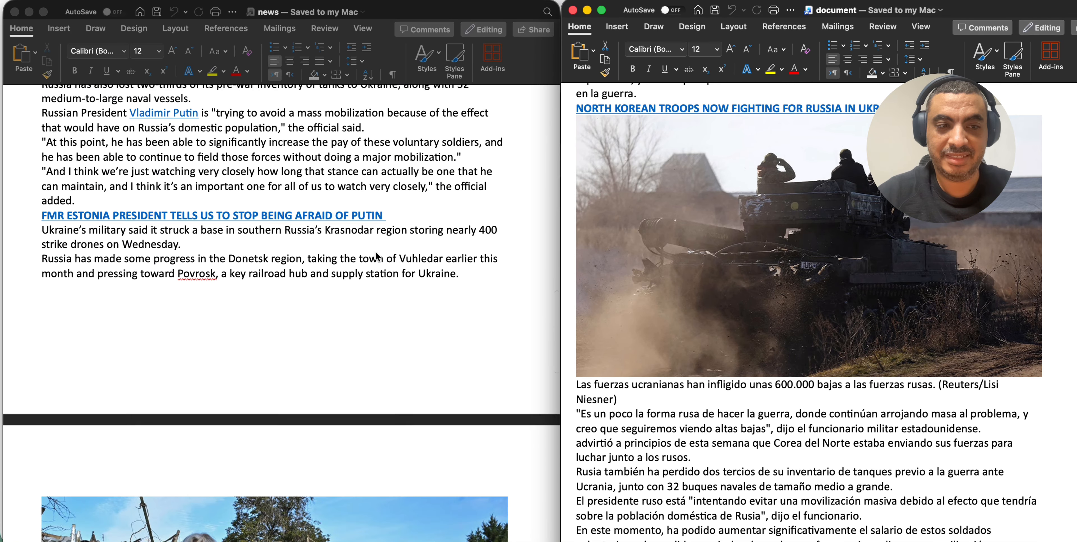
pyautogui.scroll(-8, 702, 268)
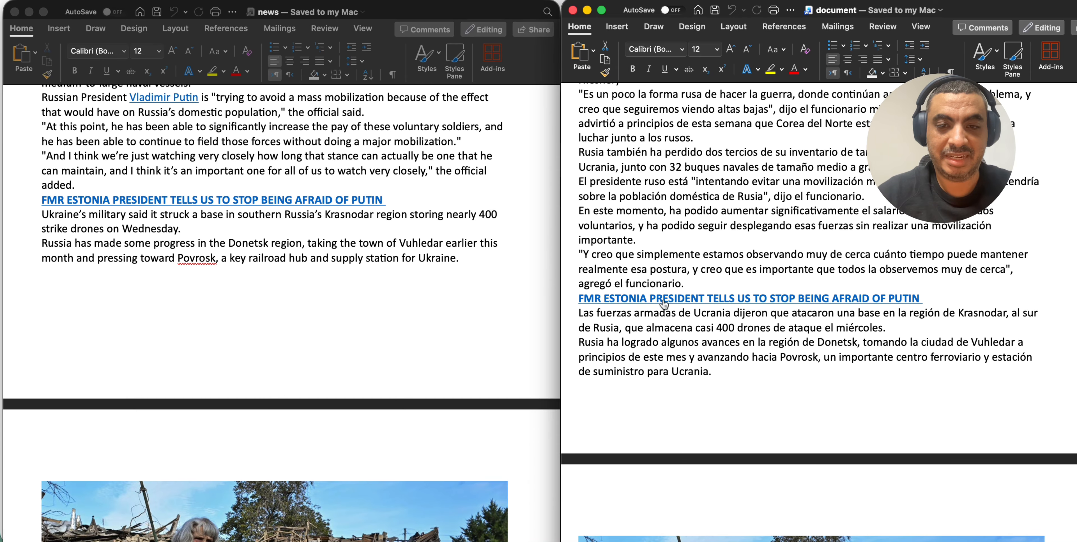
pyautogui.scroll(-3, 657, 278)
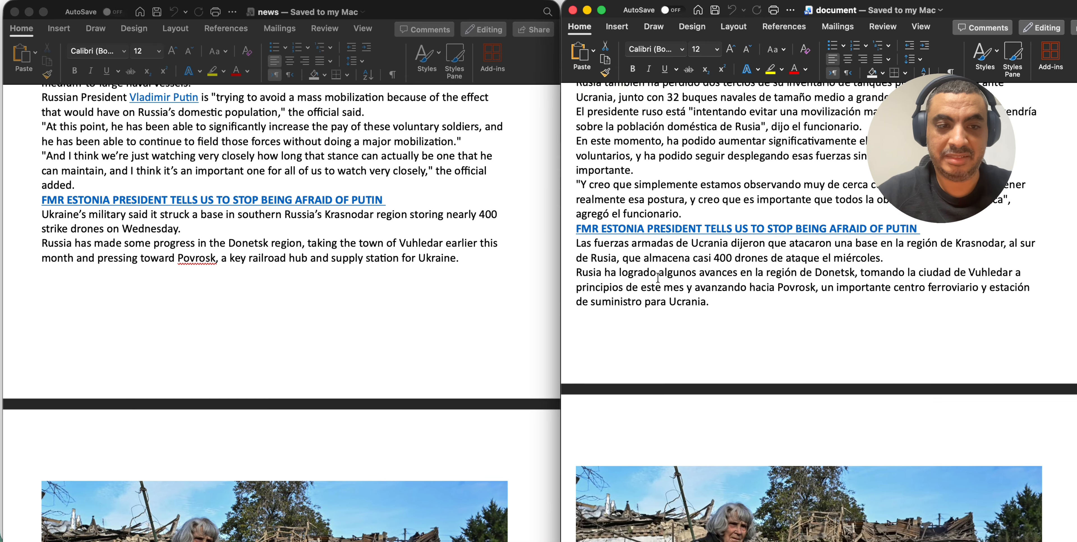